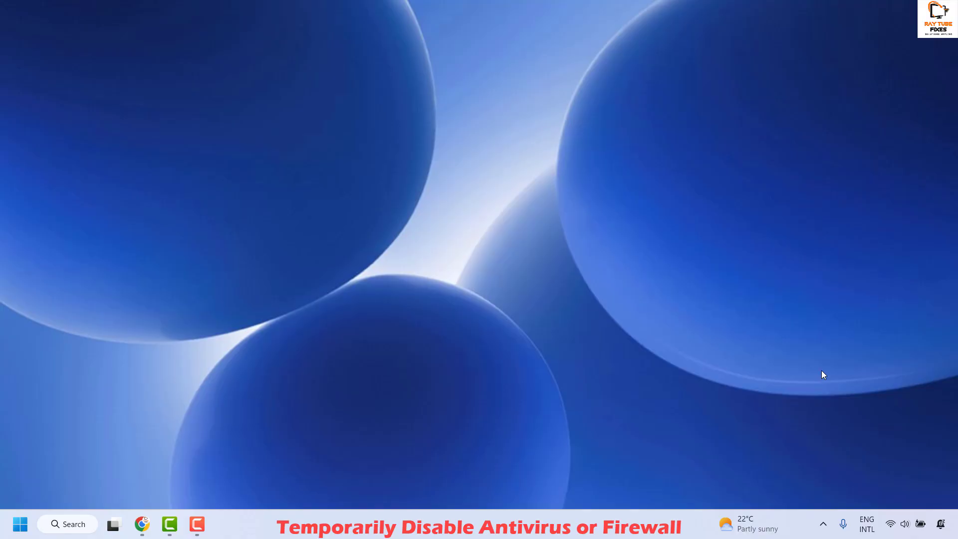
# Step: Look at the Windows Security quick actions in the hidden tray icons, then dismiss the tray
pyautogui.click(824, 529)
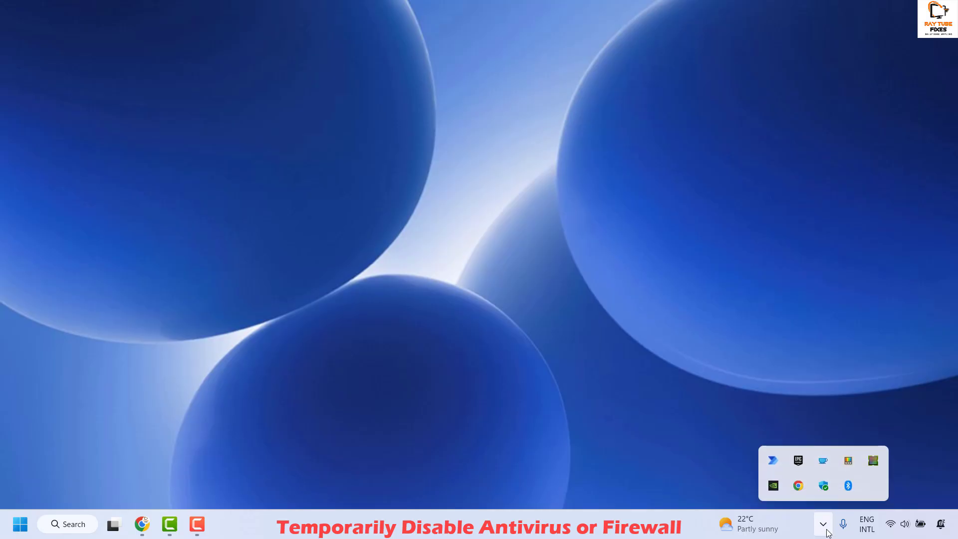
pyautogui.rightClick(826, 487)
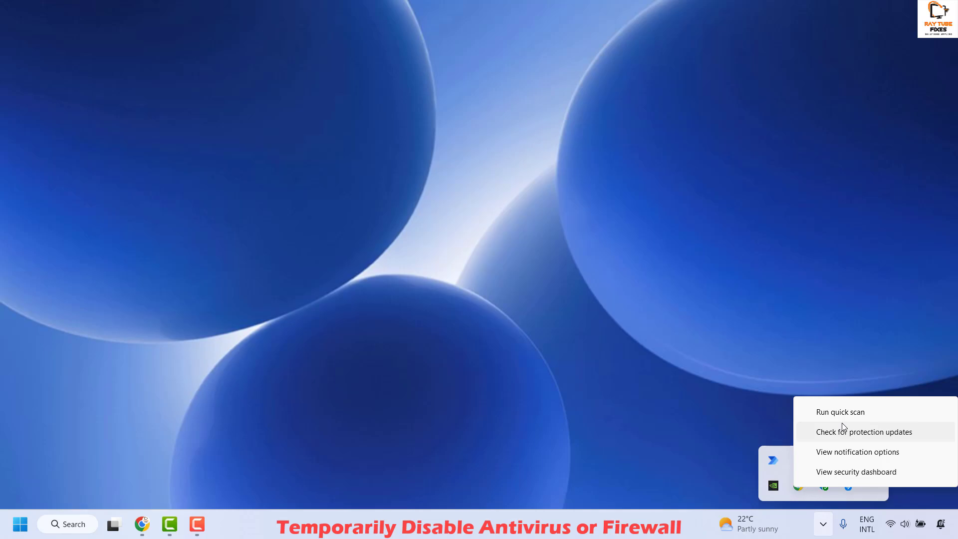
pyautogui.click(327, 267)
pyautogui.click(323, 275)
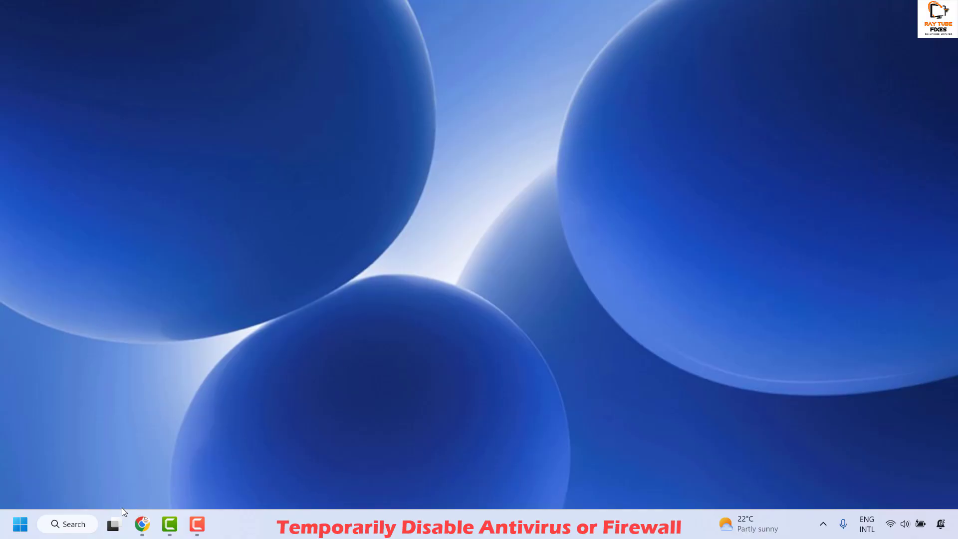
# Step: Launch the Windows Security app from Settings > Privacy & security > Windows Security
pyautogui.rightClick(20, 523)
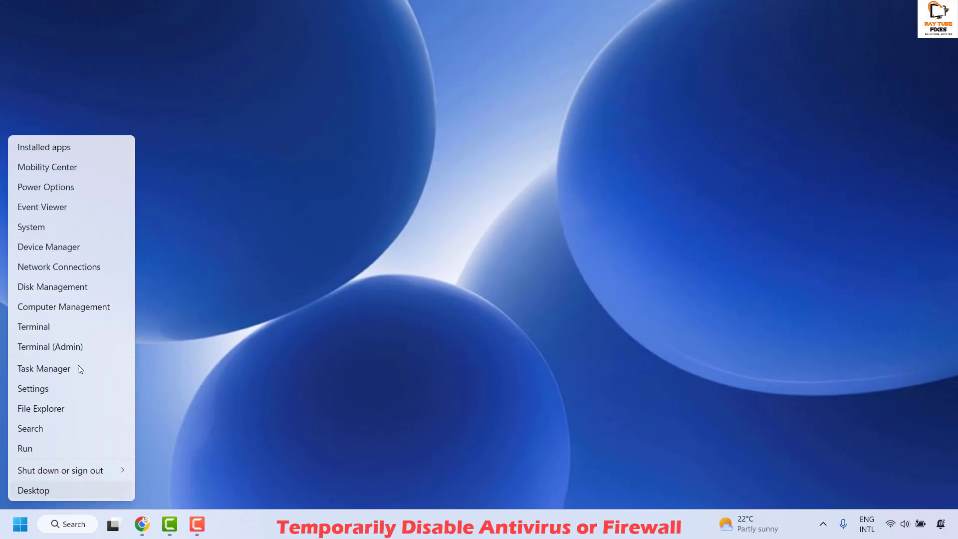
pyautogui.click(41, 390)
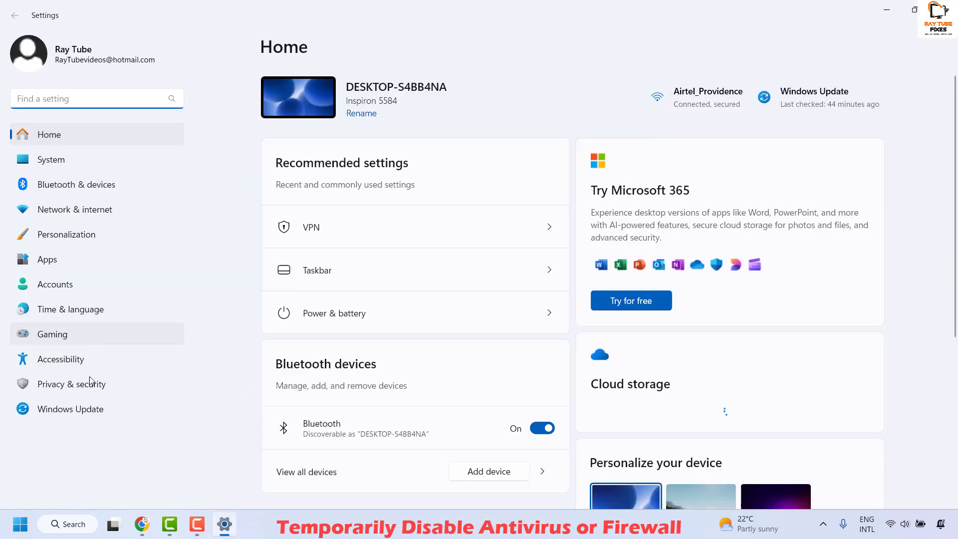
pyautogui.click(80, 386)
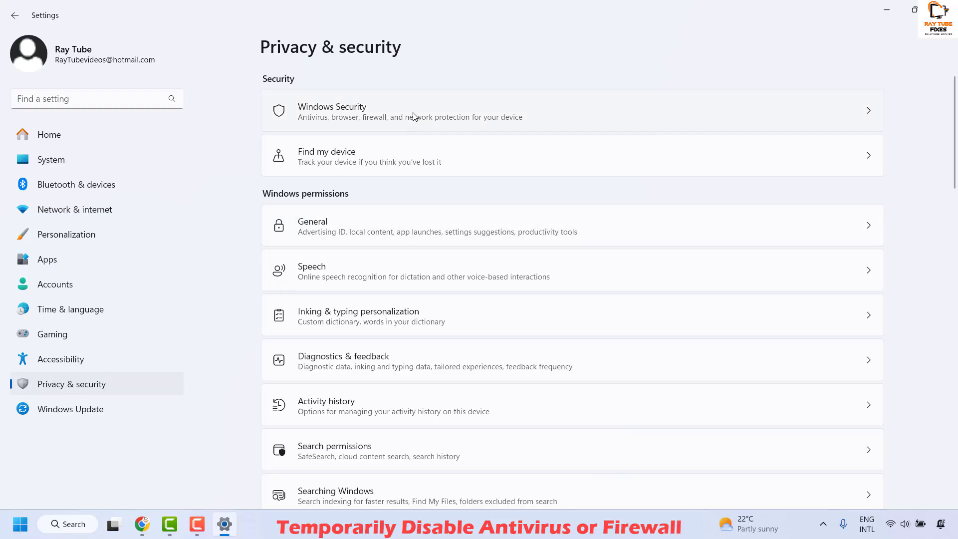
pyautogui.click(425, 123)
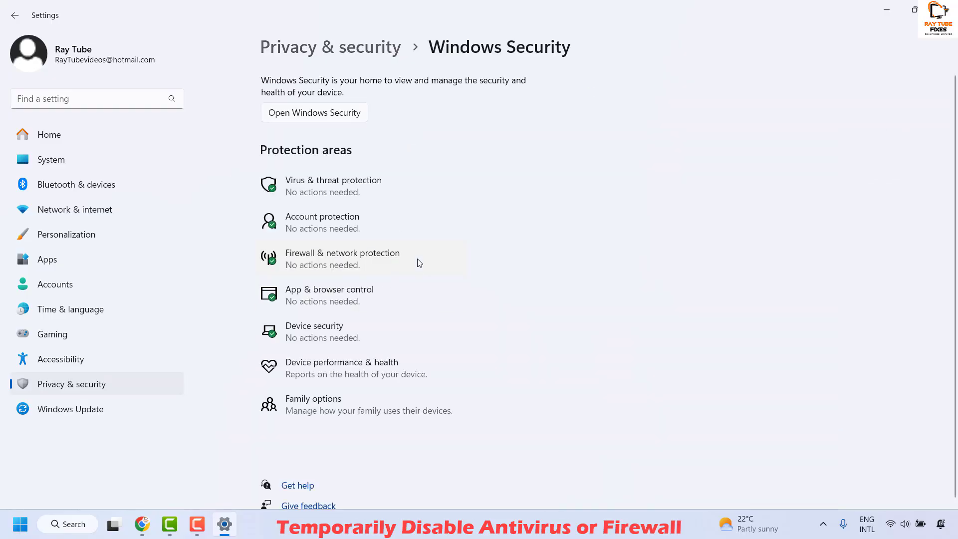
pyautogui.click(315, 113)
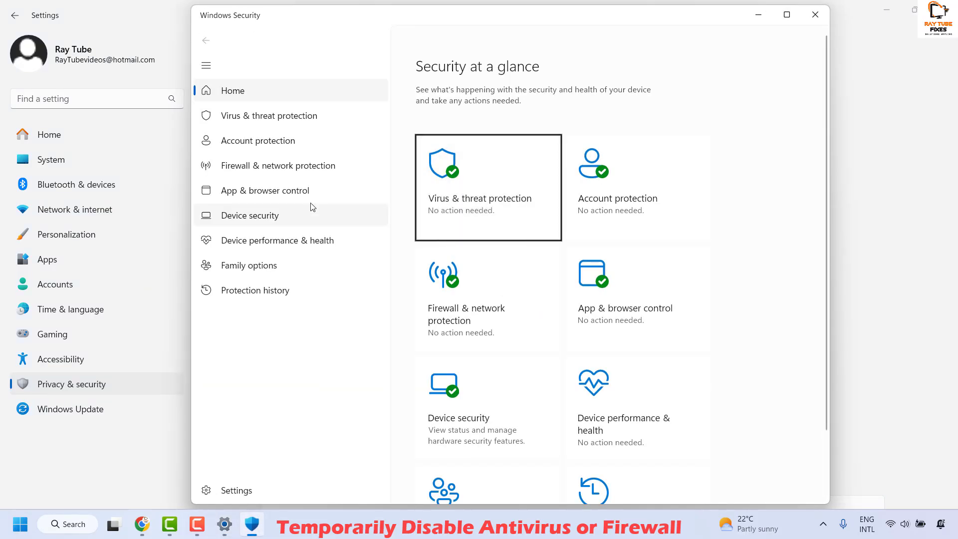
# Step: Switch Real-time protection off in Virus & threat protection settings, then clear the security windows away
pyautogui.click(289, 119)
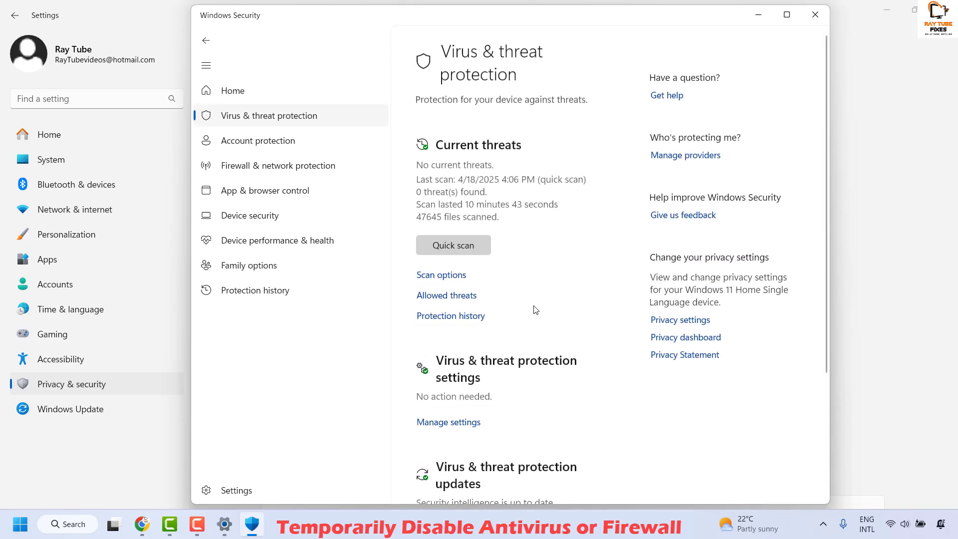
pyautogui.scroll(-3, 532, 310)
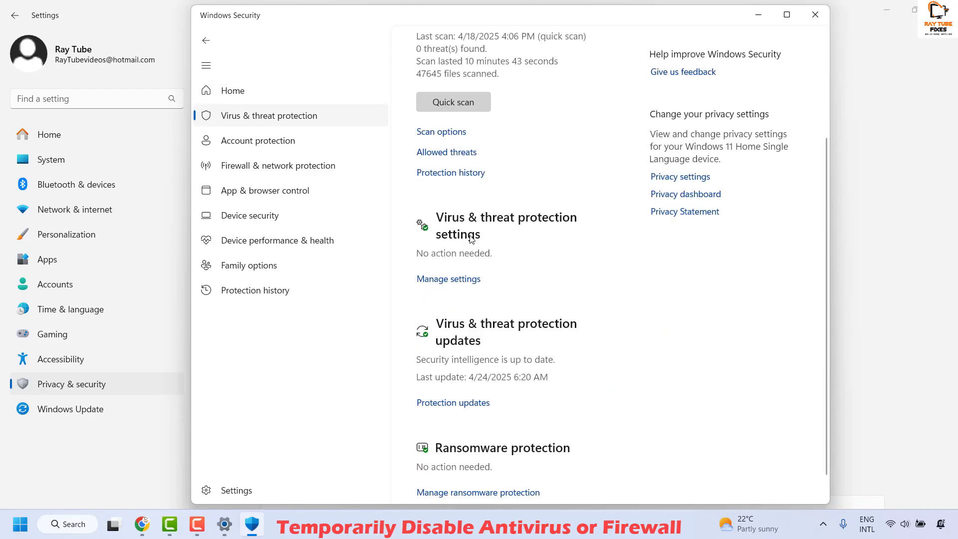
pyautogui.click(461, 279)
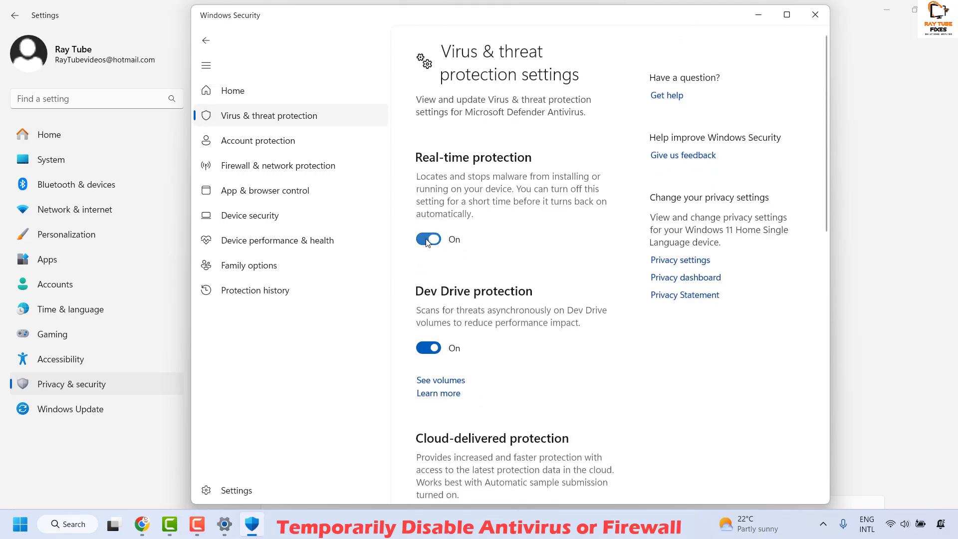
pyautogui.click(427, 239)
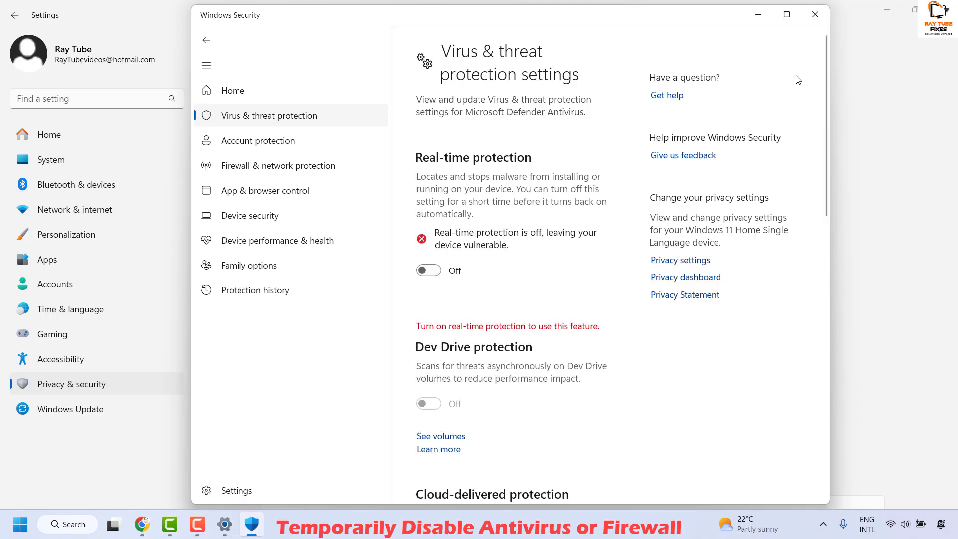
pyautogui.click(757, 21)
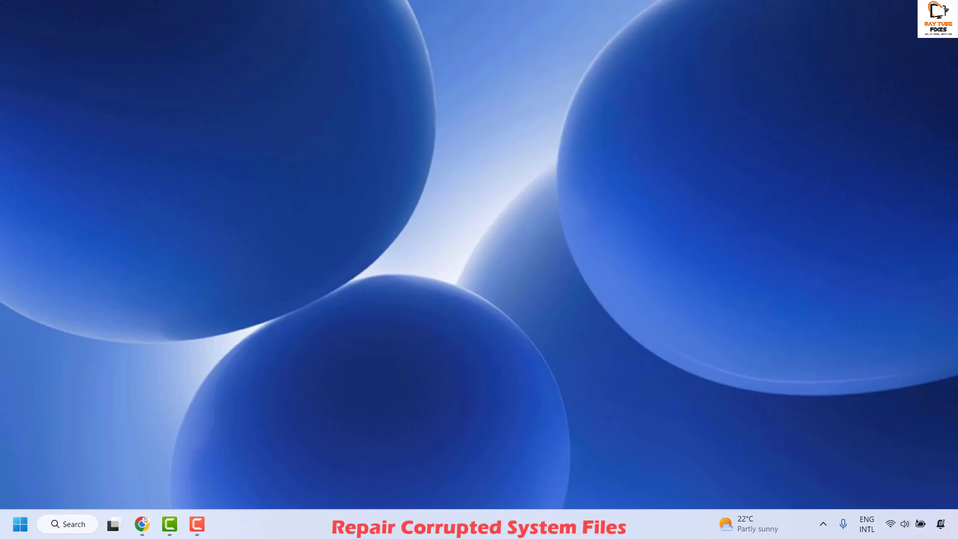
# Step: Search for cmd and run Command Prompt as administrator, confirming the elevation prompt
pyautogui.click(73, 523)
pyautogui.write('cmd')
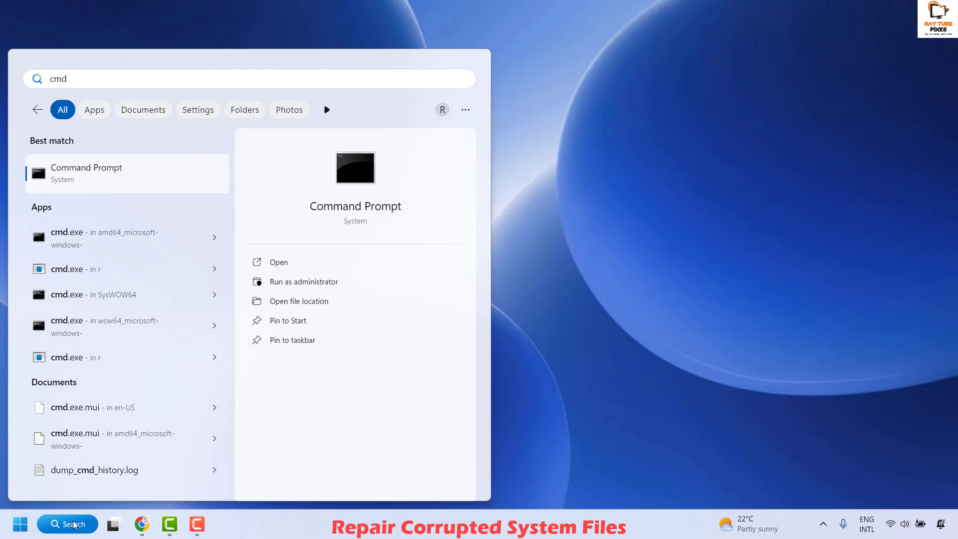
pyautogui.rightClick(93, 172)
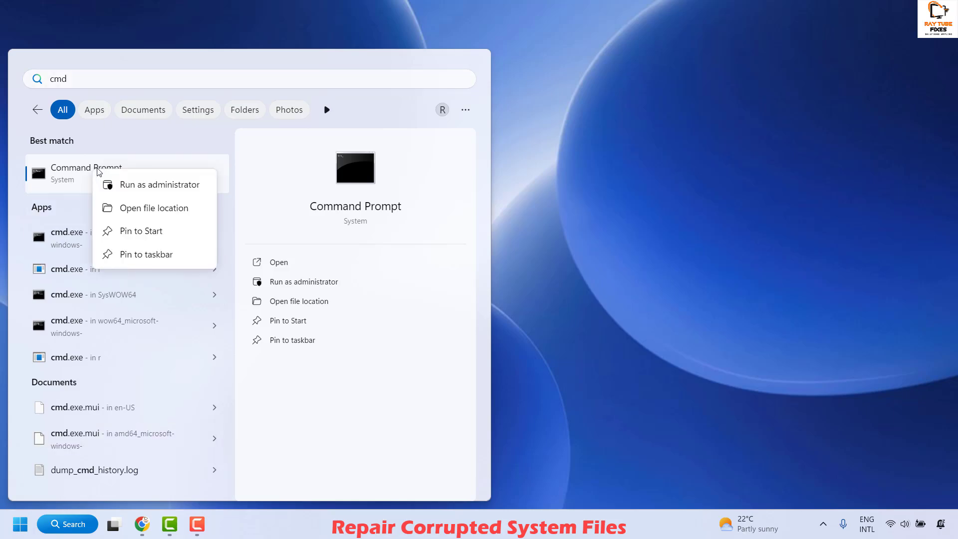
pyautogui.click(146, 190)
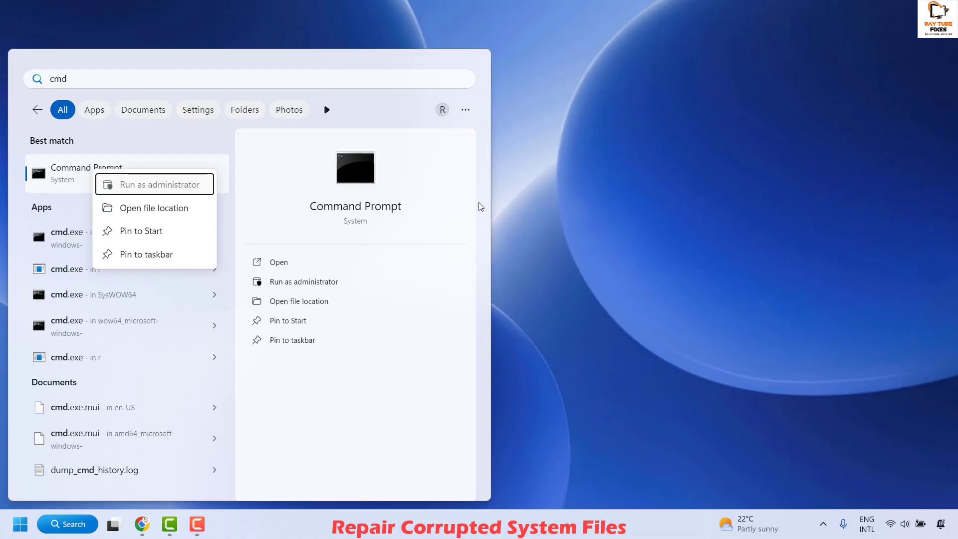
pyautogui.press('Return')
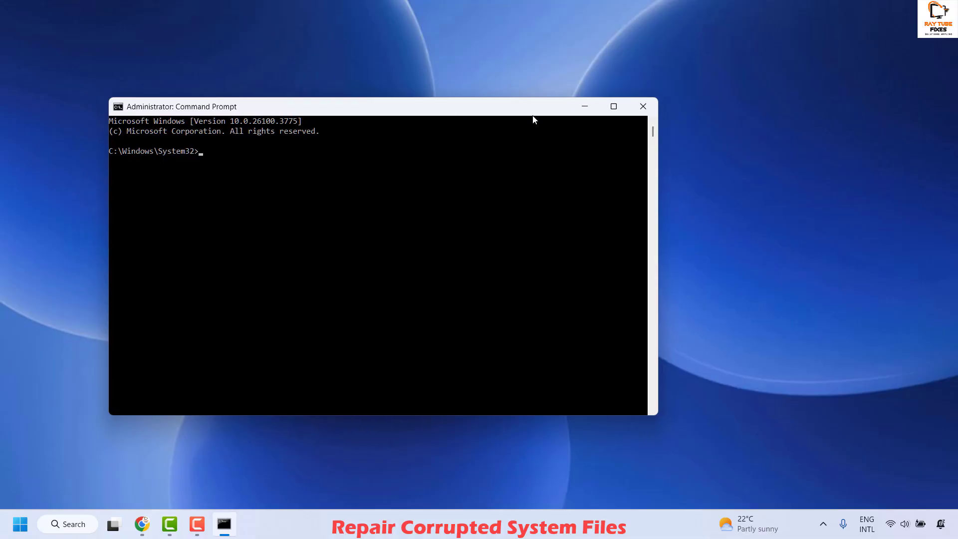
# Step: Move the console right, run sfc /scannow, then close the Command Prompt window
pyautogui.moveTo(532, 107); pyautogui.dragTo(739, 110)
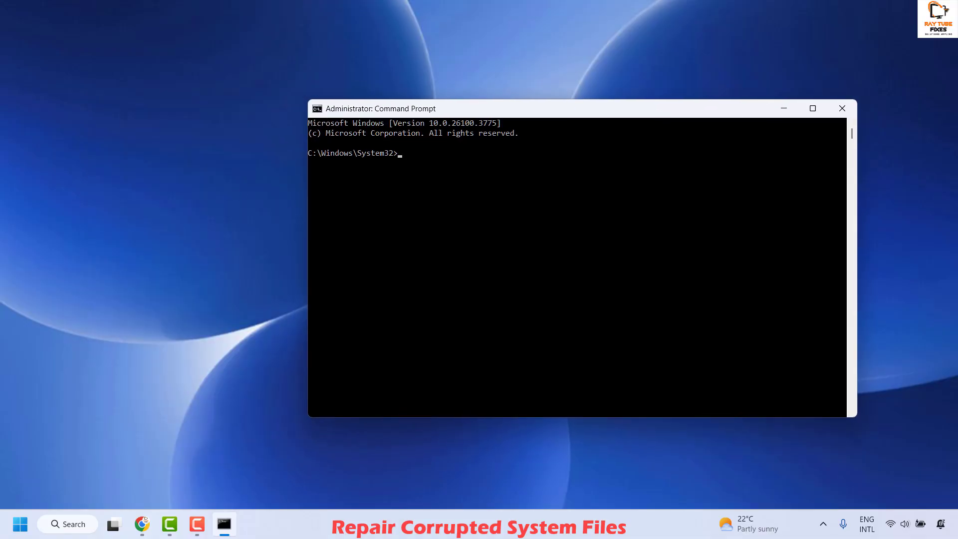
pyautogui.hotkey('alt', 'Tab')
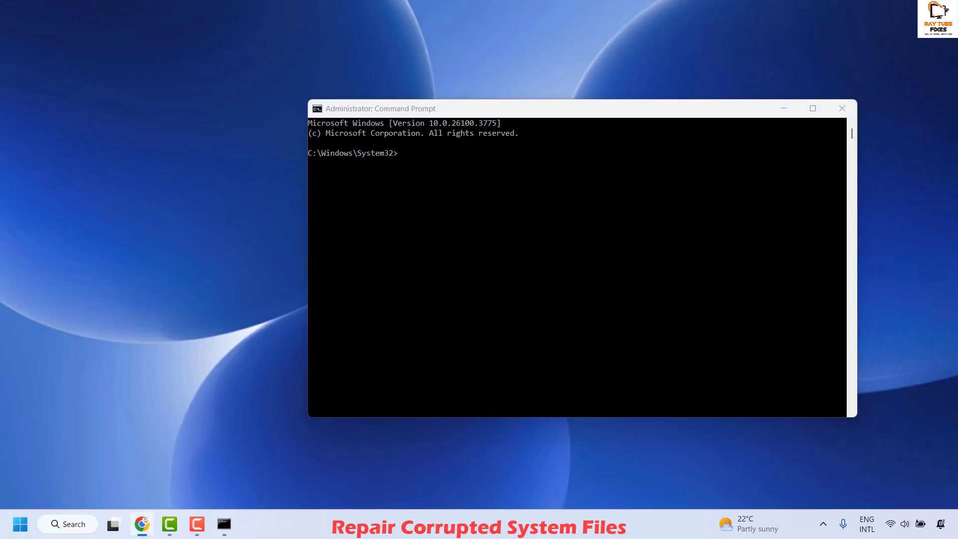
pyautogui.click(421, 160)
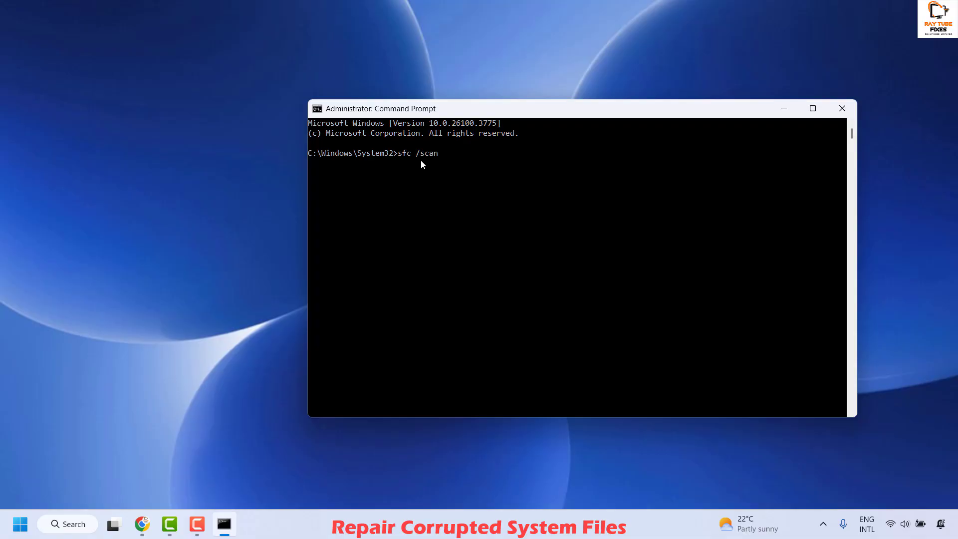
pyautogui.write('sfc /scannow')
pyautogui.press('Return')
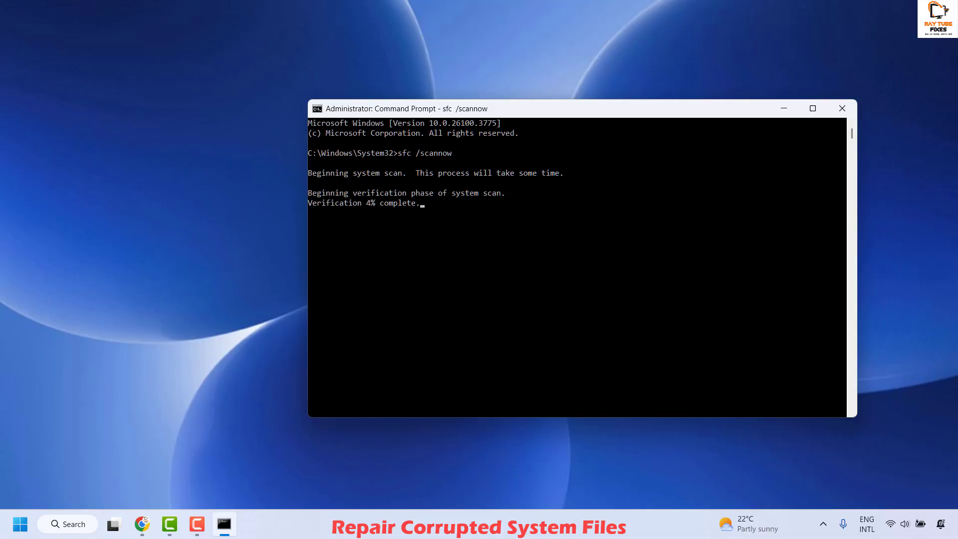
pyautogui.click(843, 108)
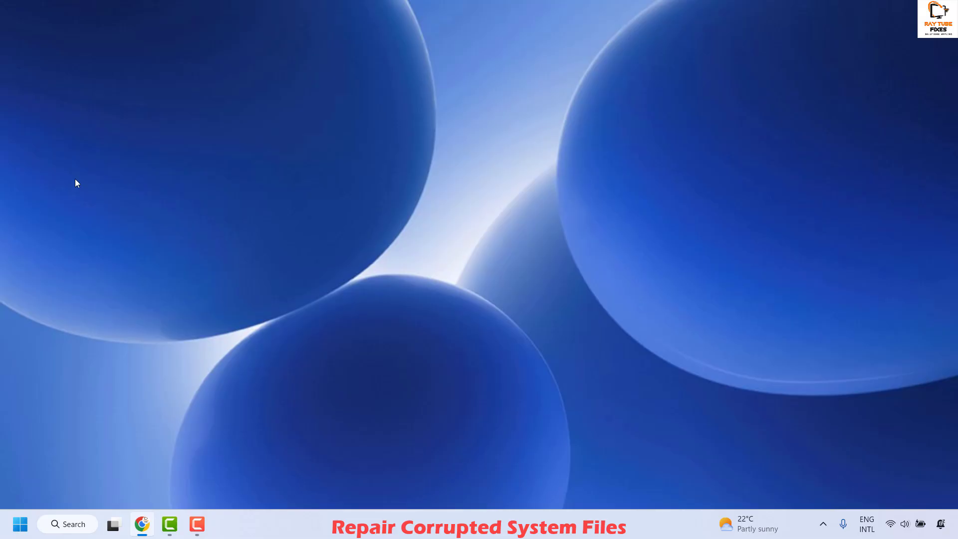
# Step: Run Check for updates on the Windows Update page of Settings
pyautogui.rightClick(18, 523)
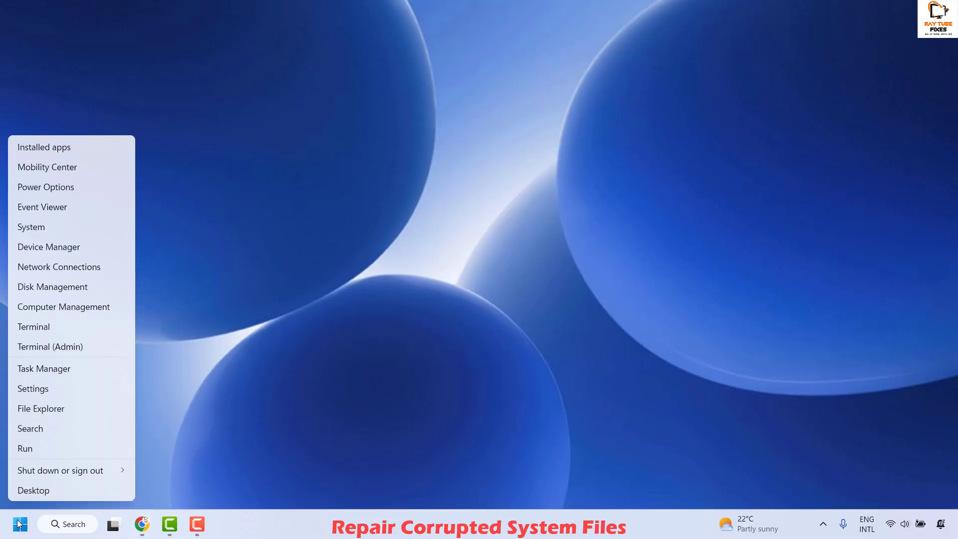
pyautogui.click(37, 380)
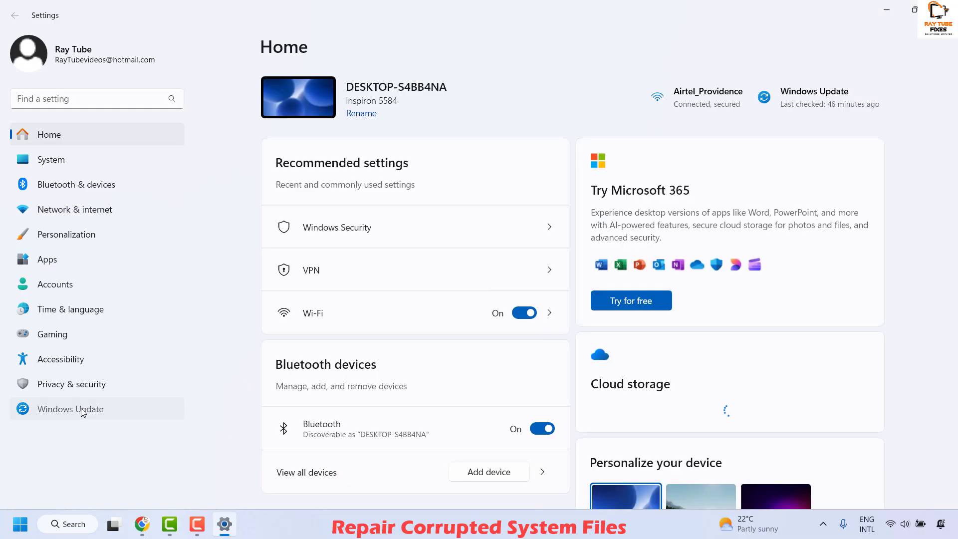
pyautogui.click(81, 408)
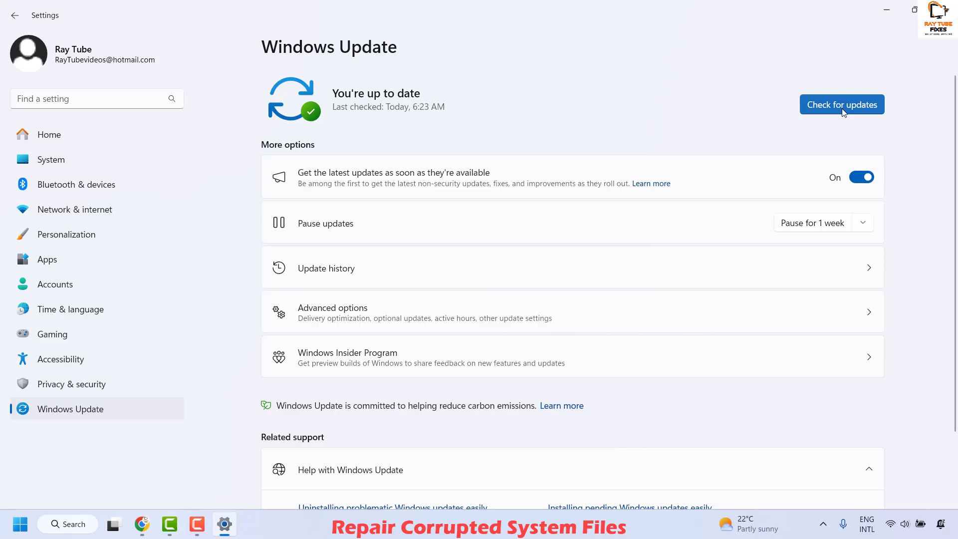
pyautogui.click(842, 106)
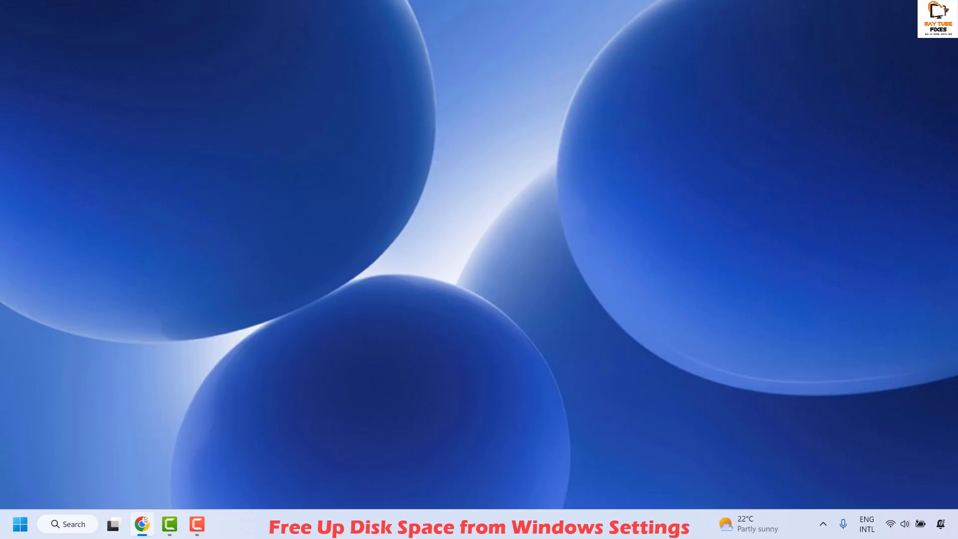
# Step: Go to System > Storage in Settings and open Cleanup recommendations
pyautogui.rightClick(17, 530)
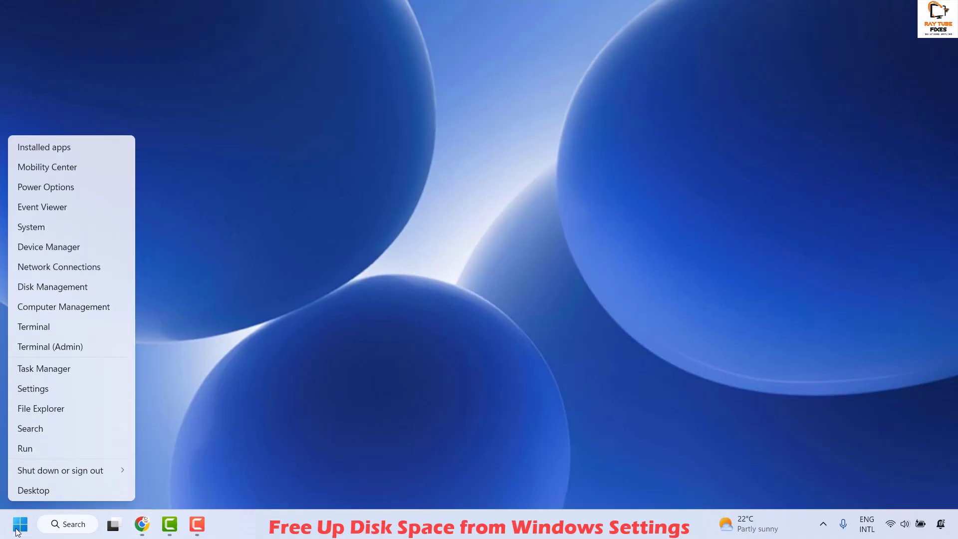
pyautogui.click(44, 392)
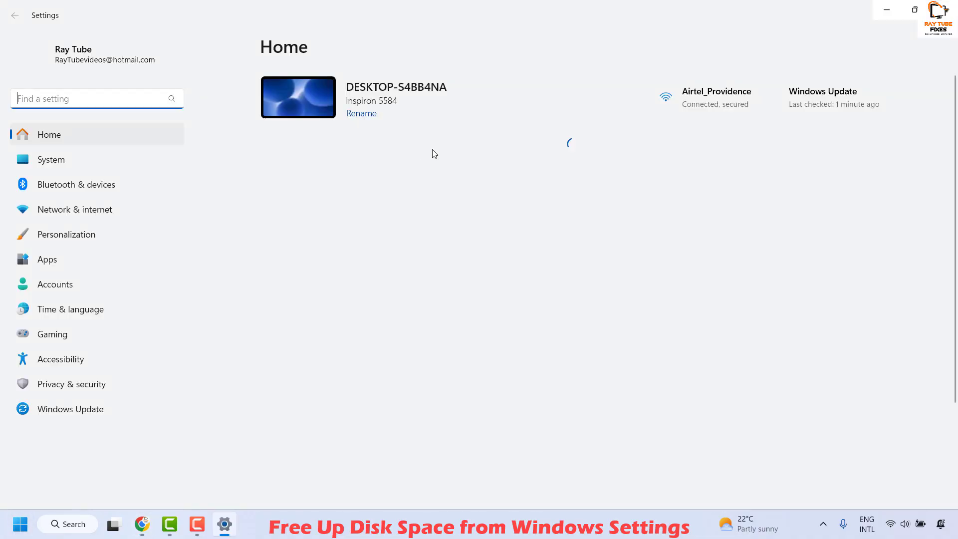
pyautogui.click(51, 159)
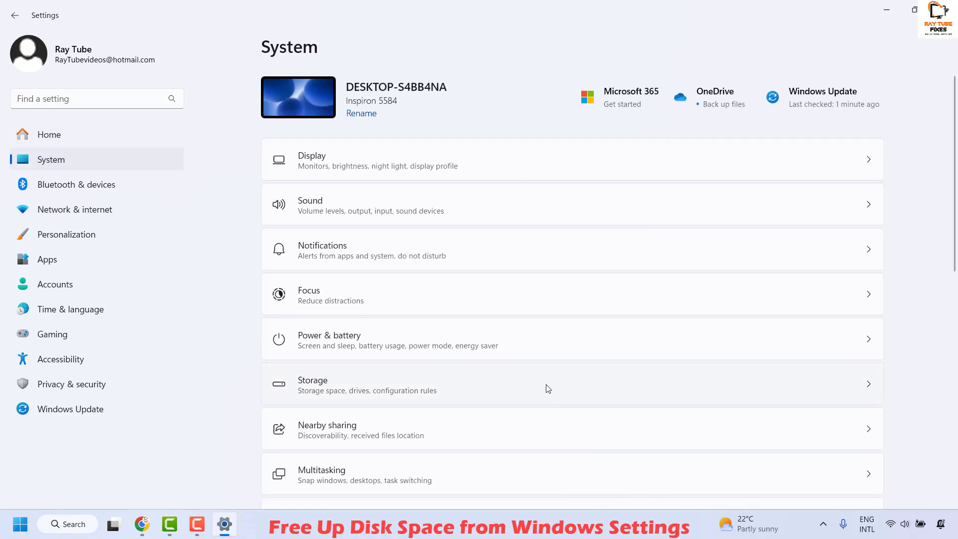
pyautogui.scroll(-2, 509, 274)
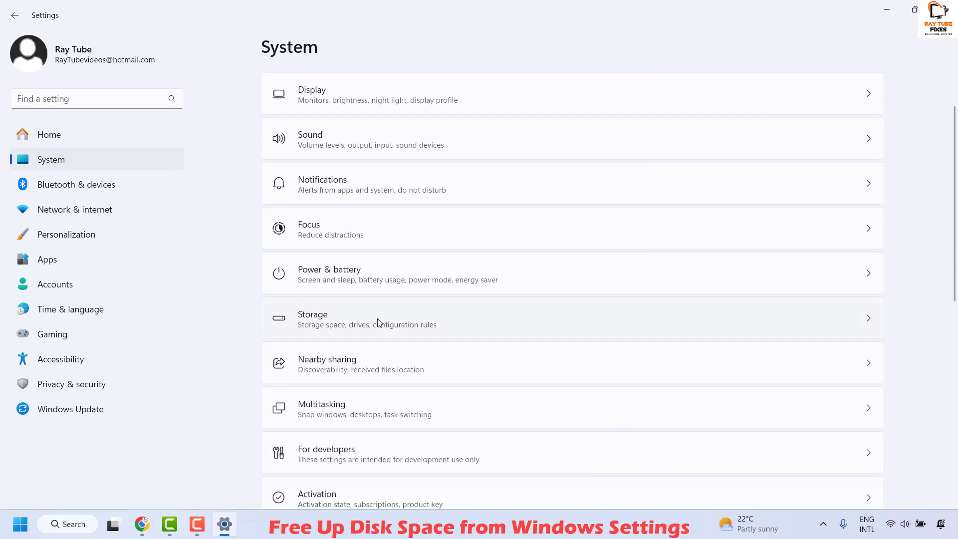
pyautogui.click(442, 329)
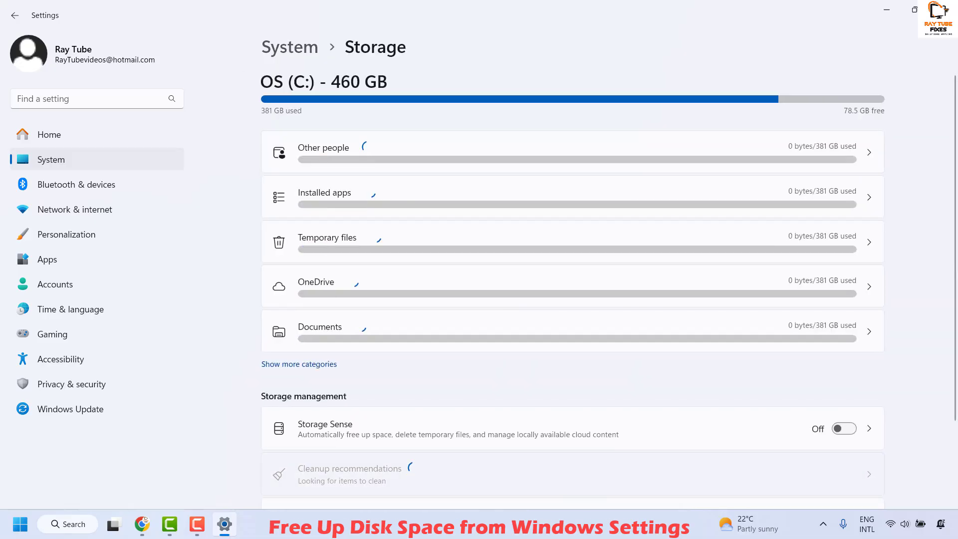
pyautogui.scroll(-3, 499, 349)
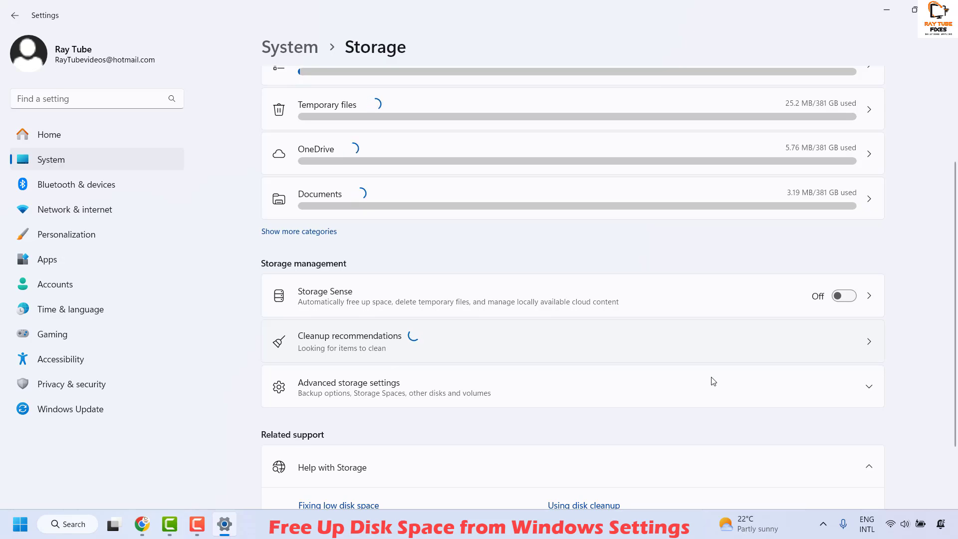
pyautogui.click(408, 350)
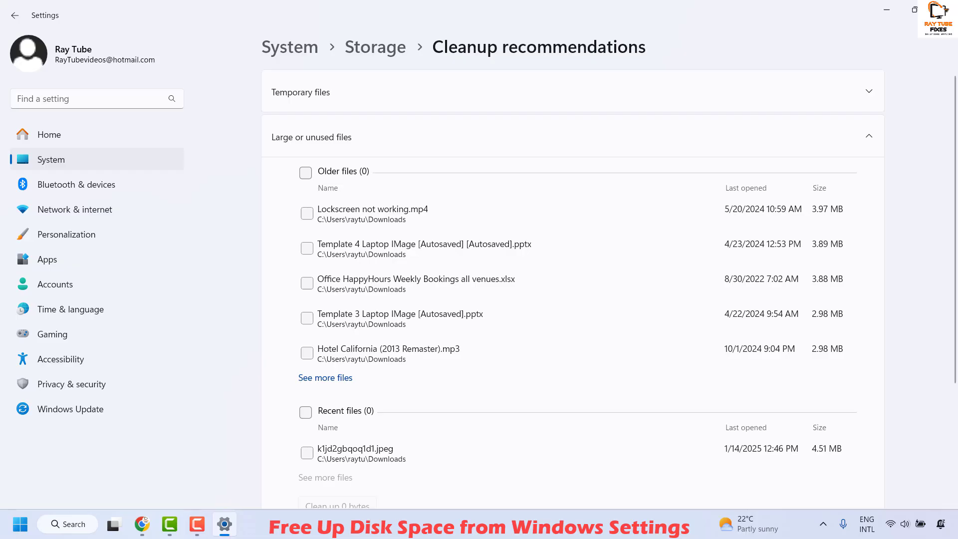
# Step: Select the five older files and the recent jpeg, then permanently delete all six (22.2 MB)
pyautogui.click(306, 174)
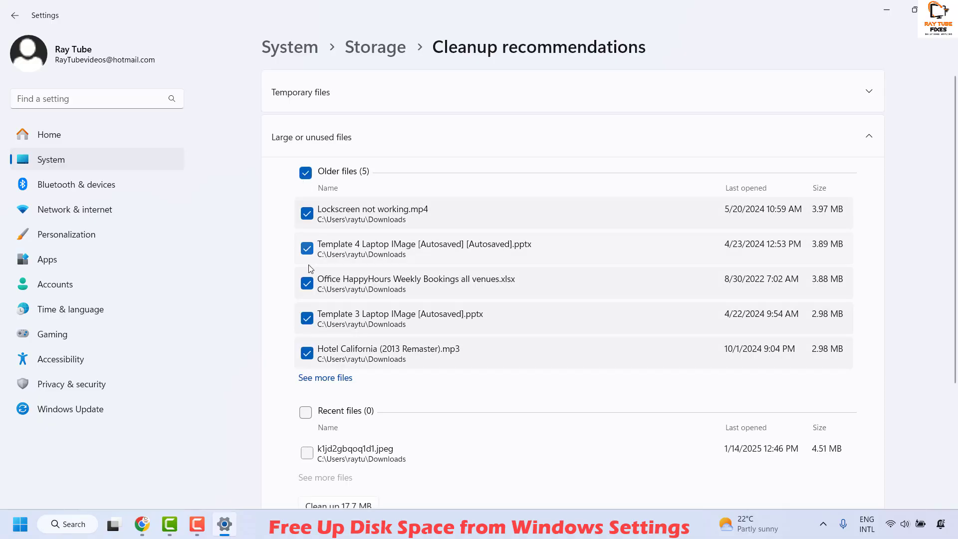
pyautogui.scroll(-3, 344, 388)
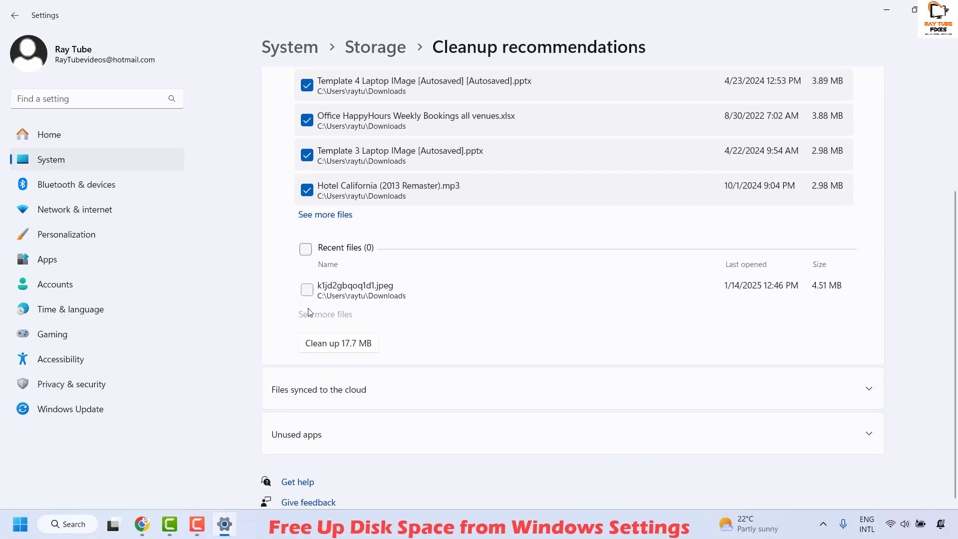
pyautogui.click(306, 289)
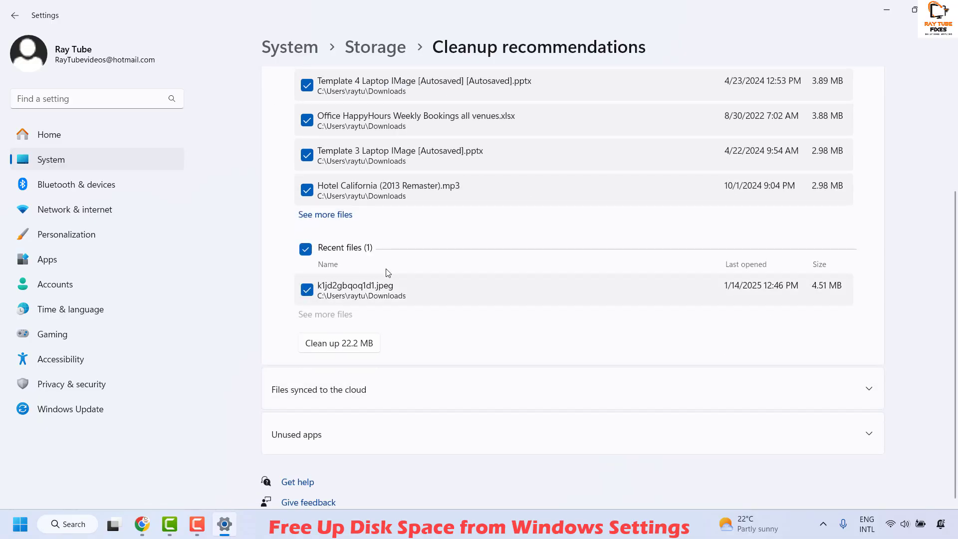
pyautogui.scroll(1, 387, 272)
pyautogui.scroll(-1, 387, 271)
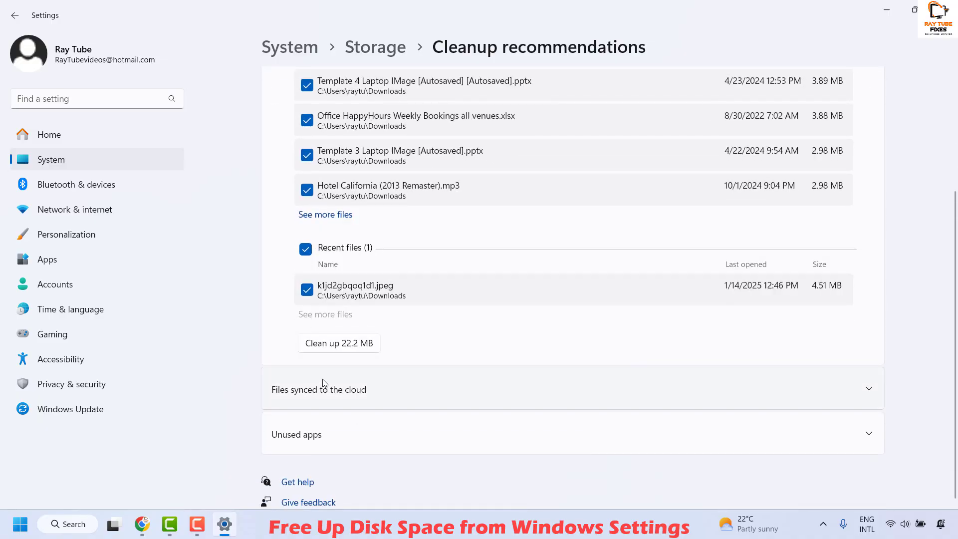
pyautogui.click(351, 344)
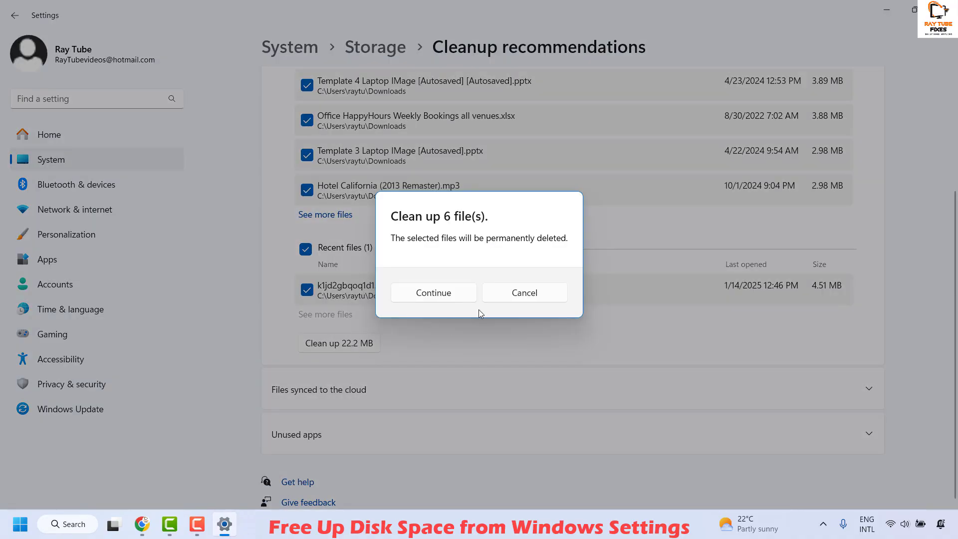
pyautogui.click(441, 296)
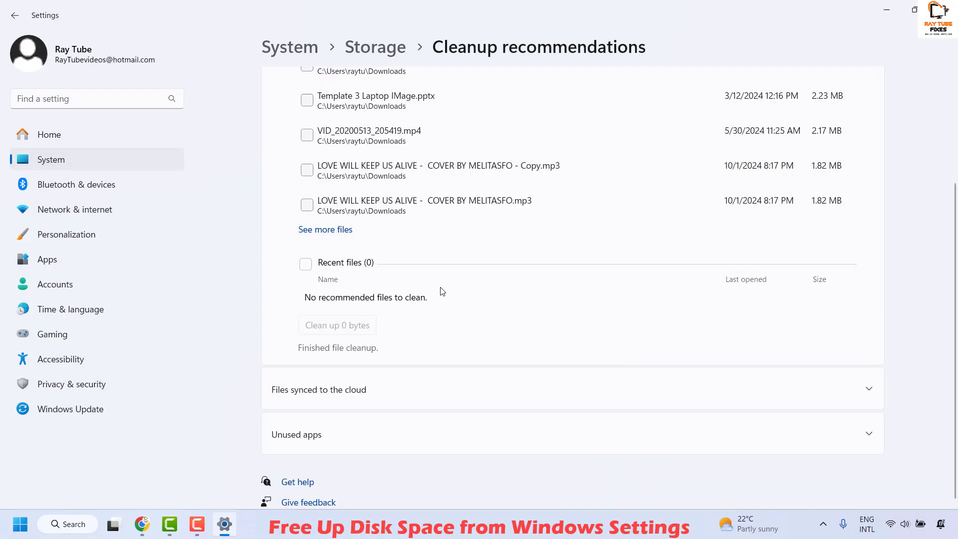
# Step: Close the Settings window
pyautogui.scroll(1, 442, 291)
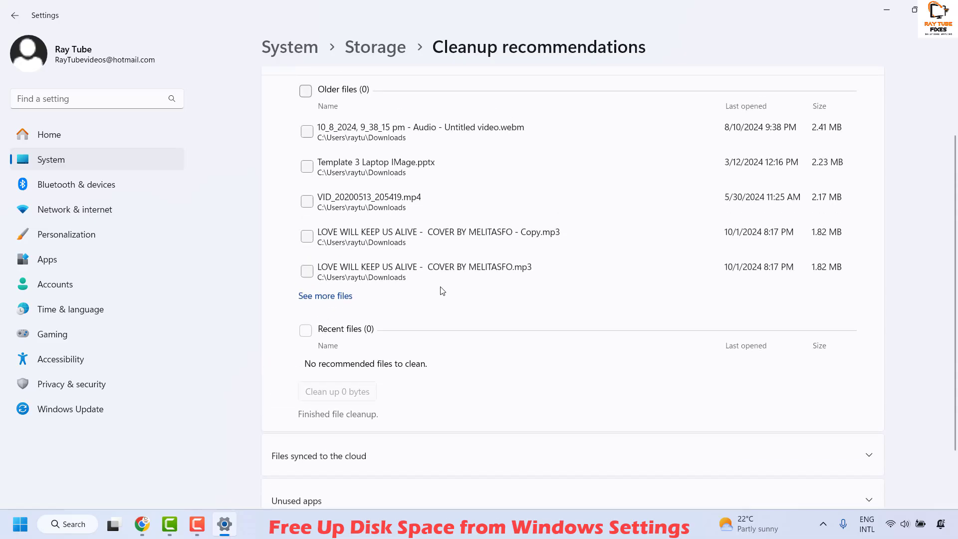
pyautogui.scroll(1, 442, 290)
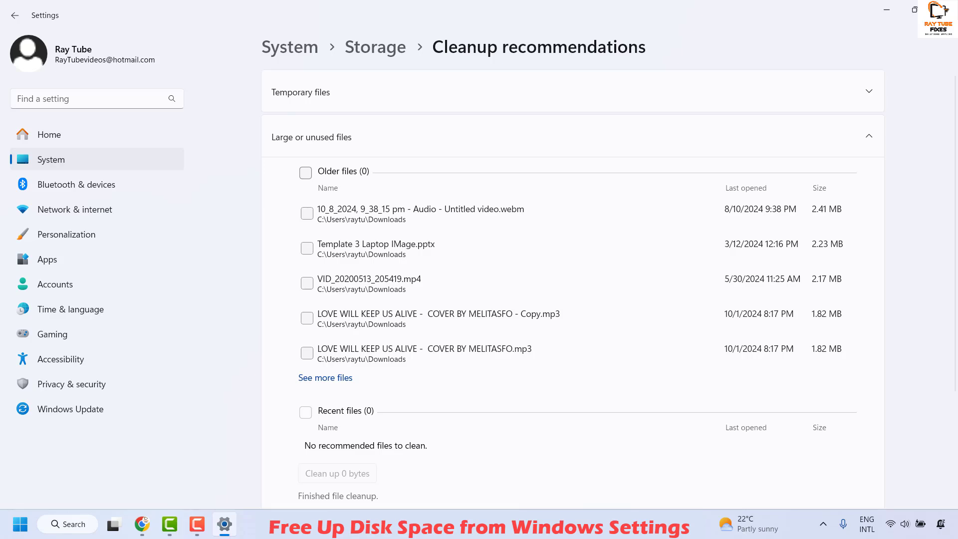
pyautogui.click(943, 9)
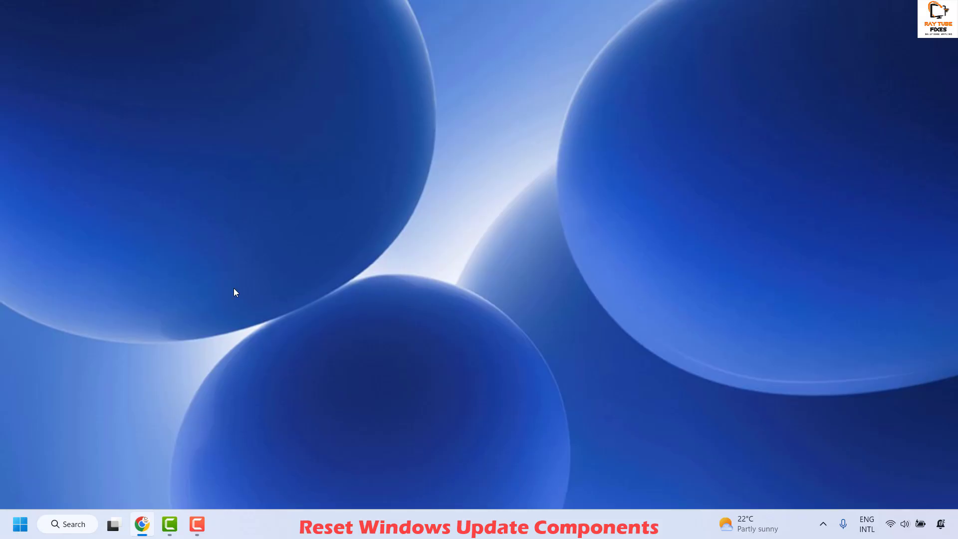
# Step: Search for cmd, run Command Prompt as administrator, and reposition its window on the desktop
pyautogui.click(85, 531)
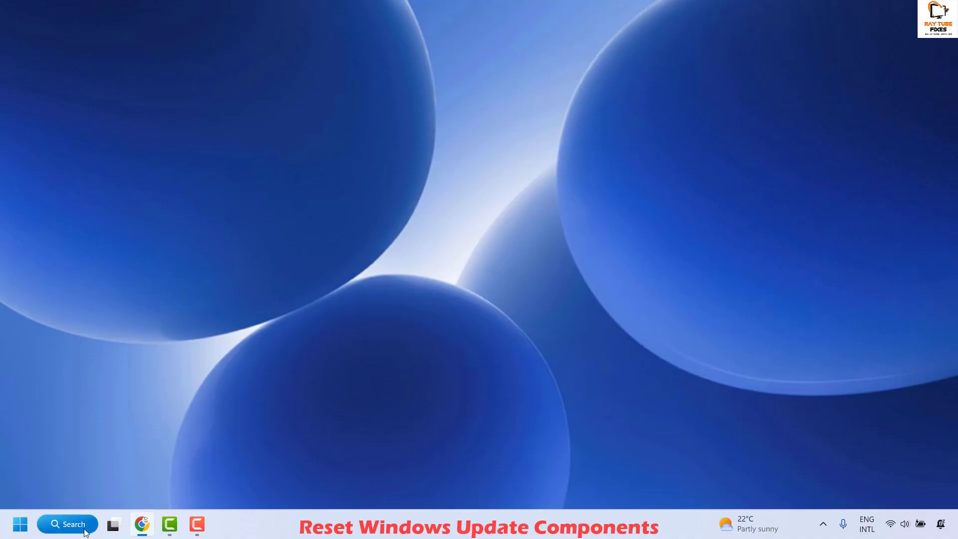
pyautogui.write('cmd')
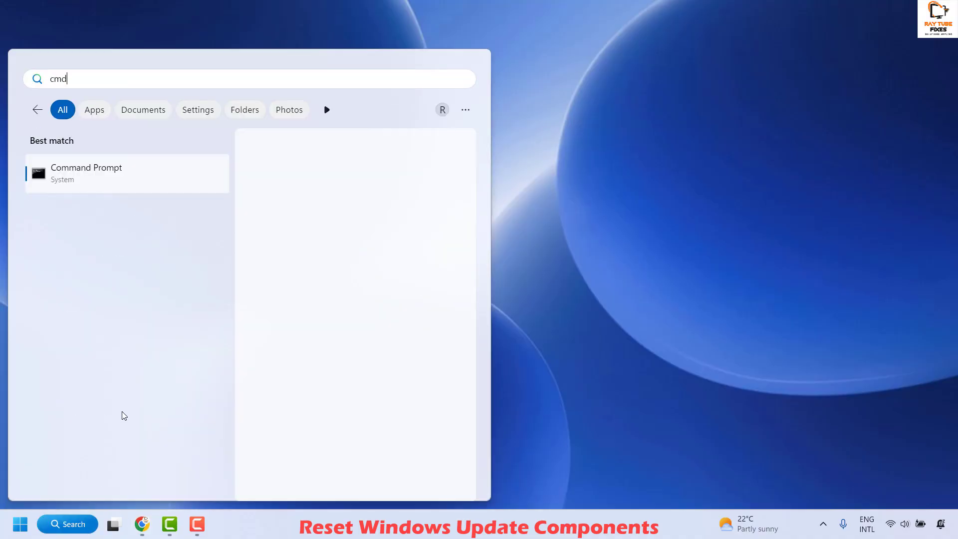
pyautogui.rightClick(104, 181)
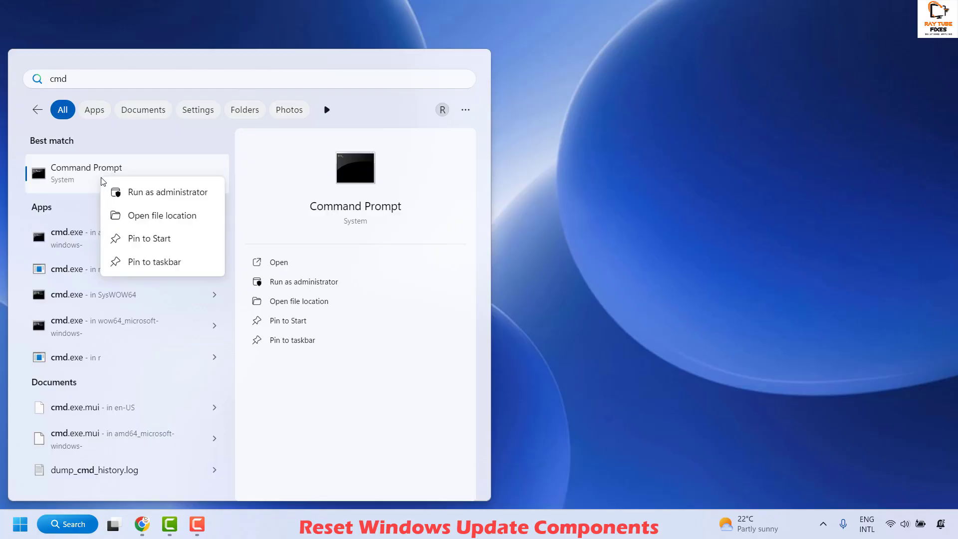
pyautogui.click(149, 192)
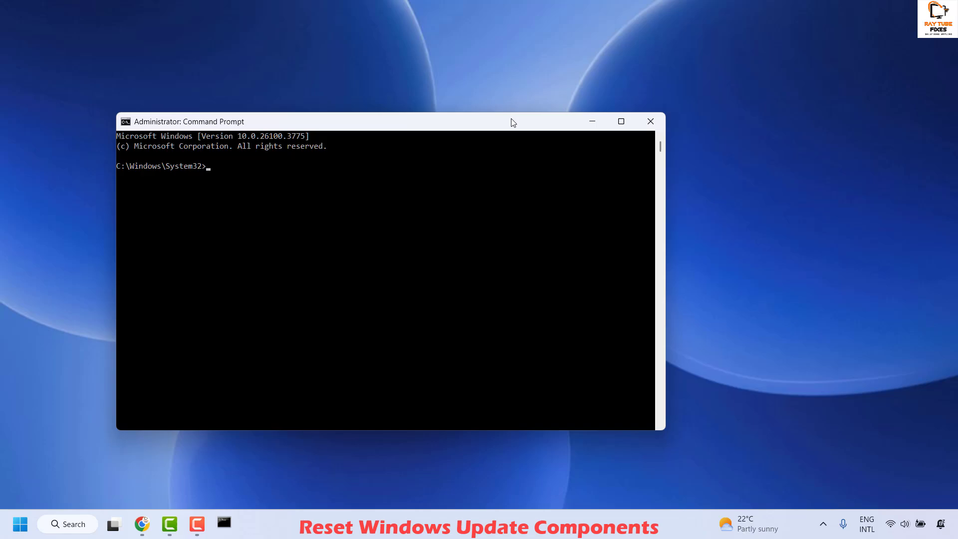
pyautogui.moveTo(511, 119); pyautogui.dragTo(689, 119)
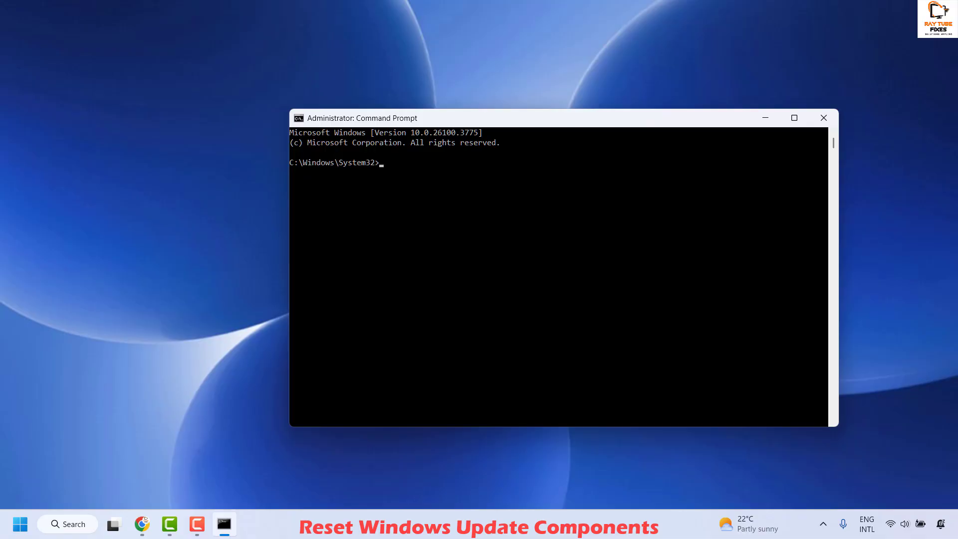
# Step: Stop the wuauserv, cryptSvc and bits services with net stop commands
pyautogui.hotkey('alt', 'Tab')
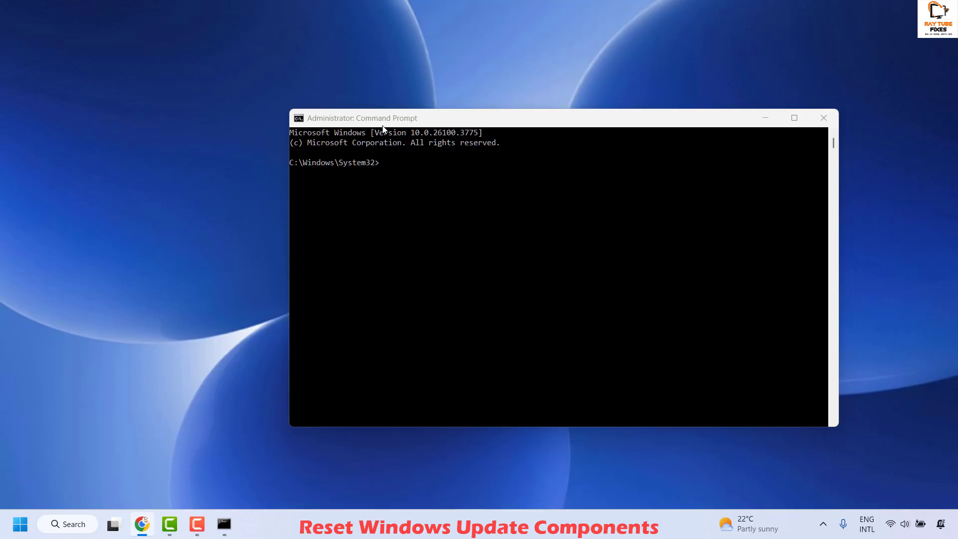
pyautogui.write('net stop wuauserv')
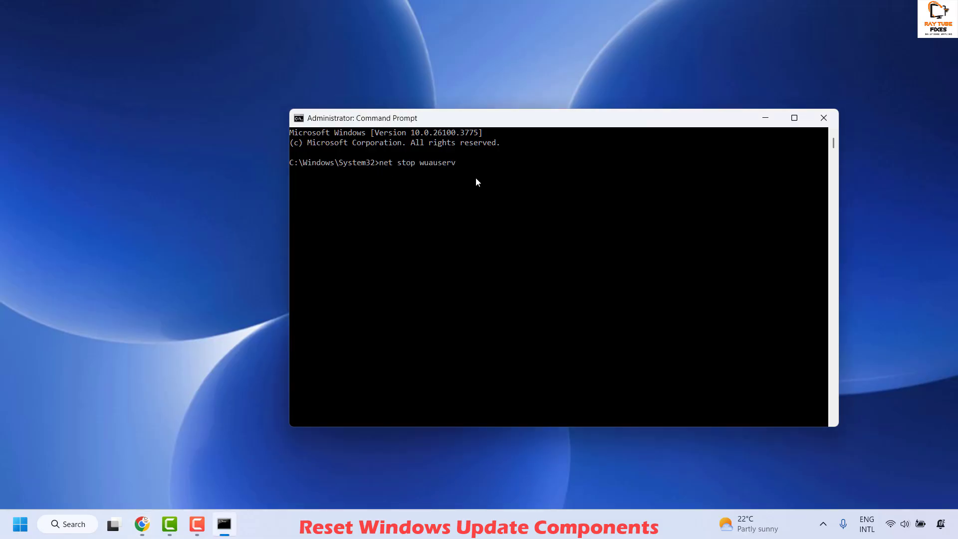
pyautogui.press('Return')
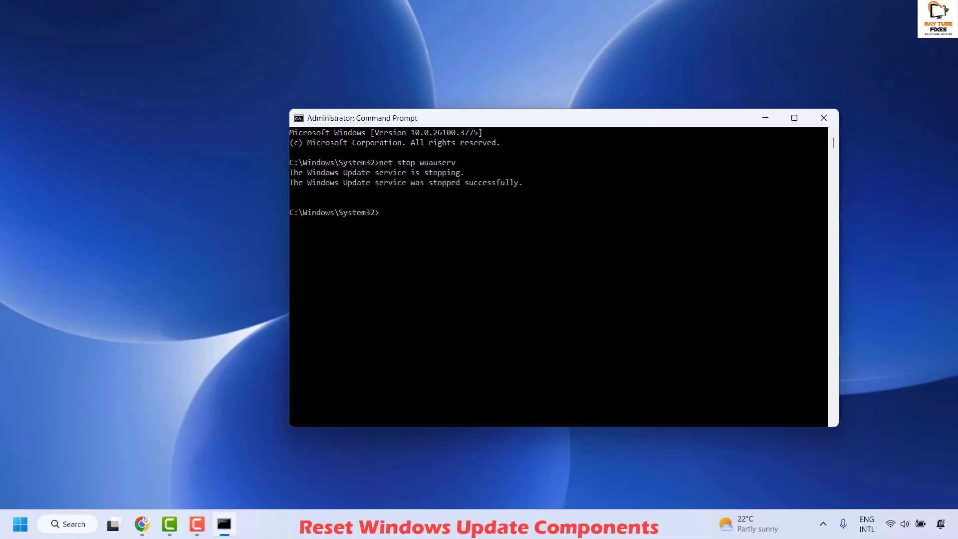
pyautogui.hotkey('alt', 'Tab')
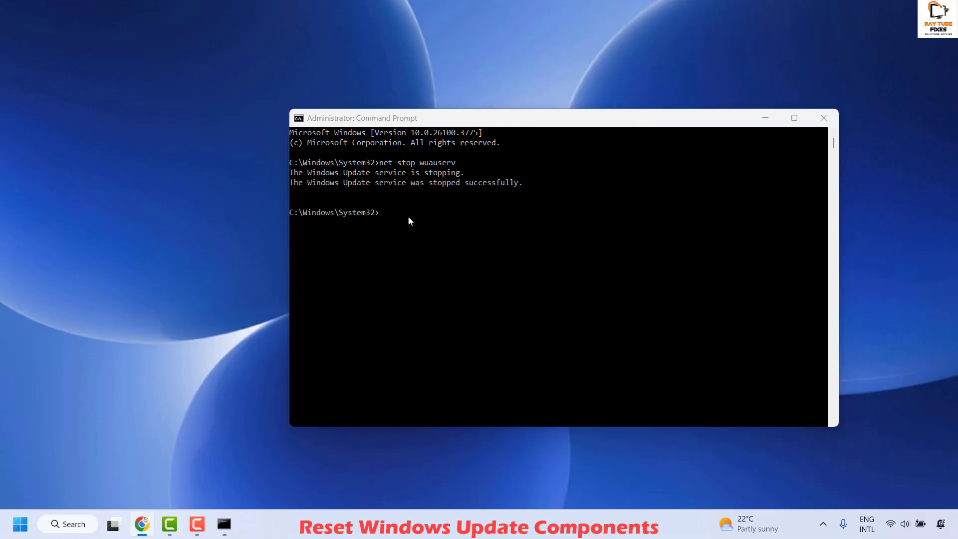
pyautogui.click(396, 215)
pyautogui.write('net stop cryptSvc')
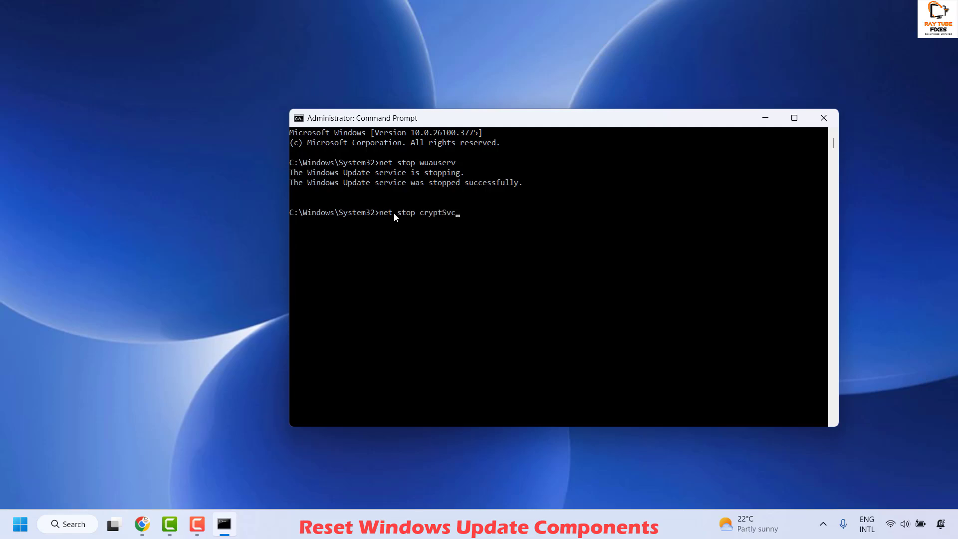
pyautogui.press('Return')
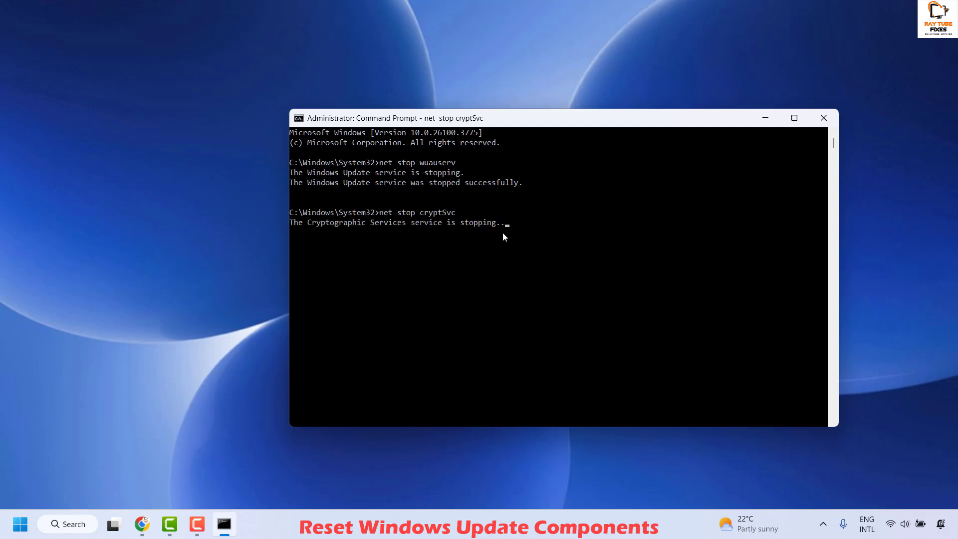
pyautogui.hotkey('alt', 'Tab')
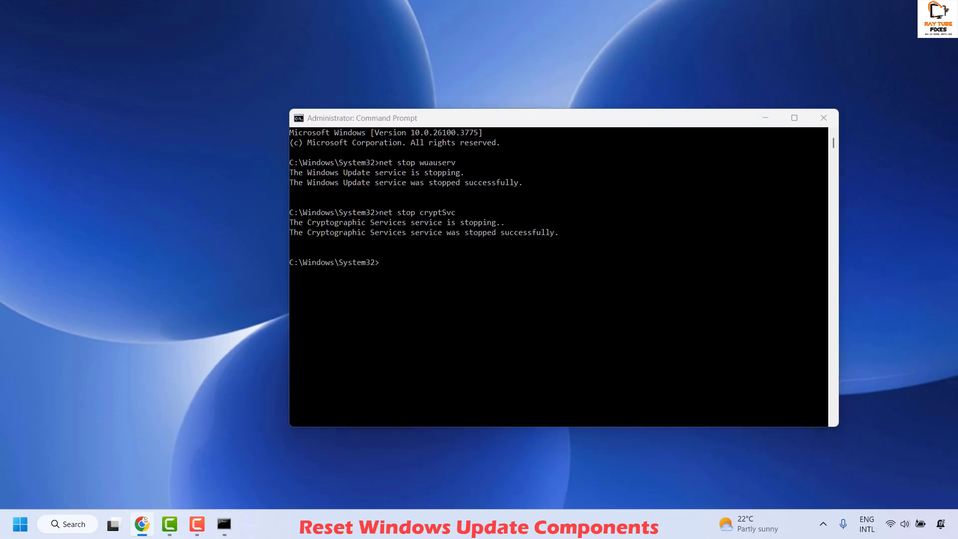
pyautogui.click(391, 264)
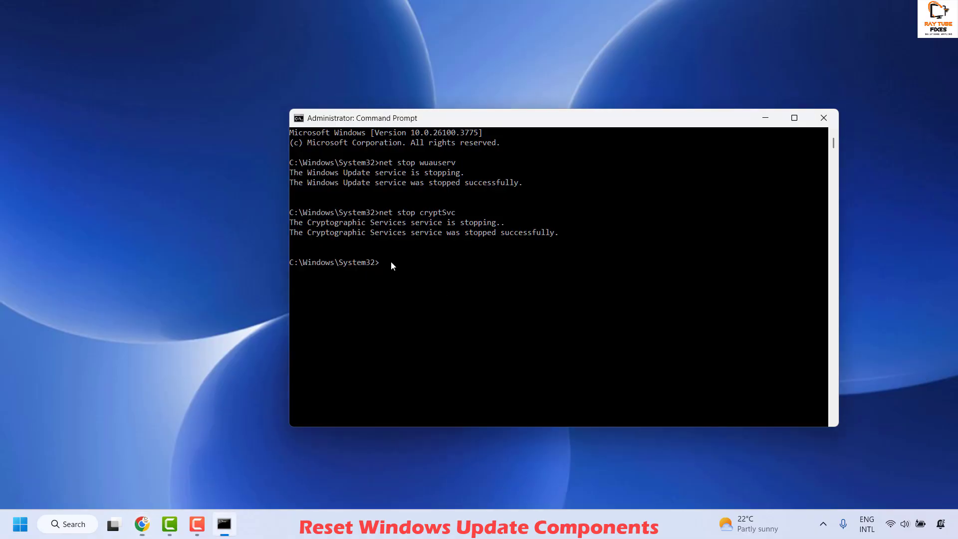
pyautogui.write('net stop bits')
pyautogui.press('Return')
# Step: Run net stop msiserver and paste the ren SoftwareDistribution command
pyautogui.hotkey('alt', 'Tab')
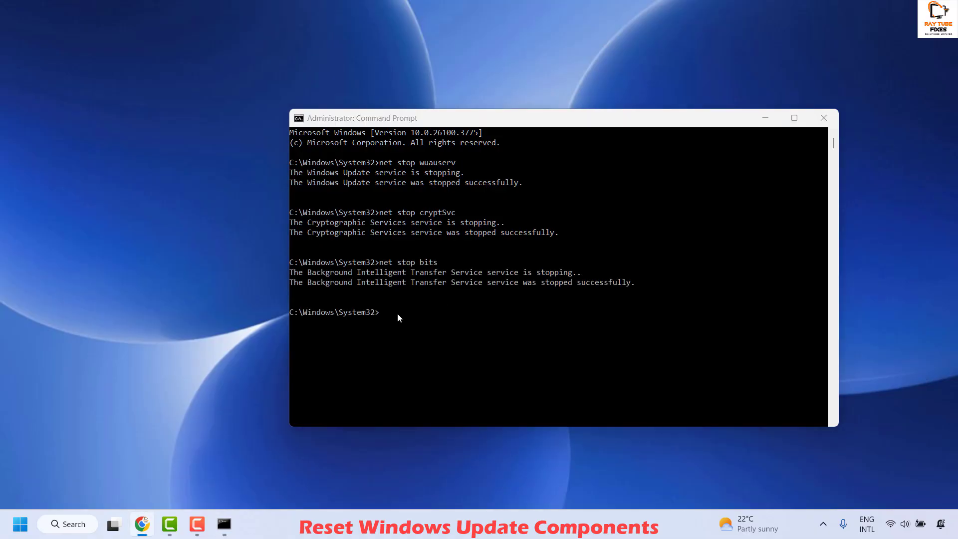
pyautogui.click(397, 313)
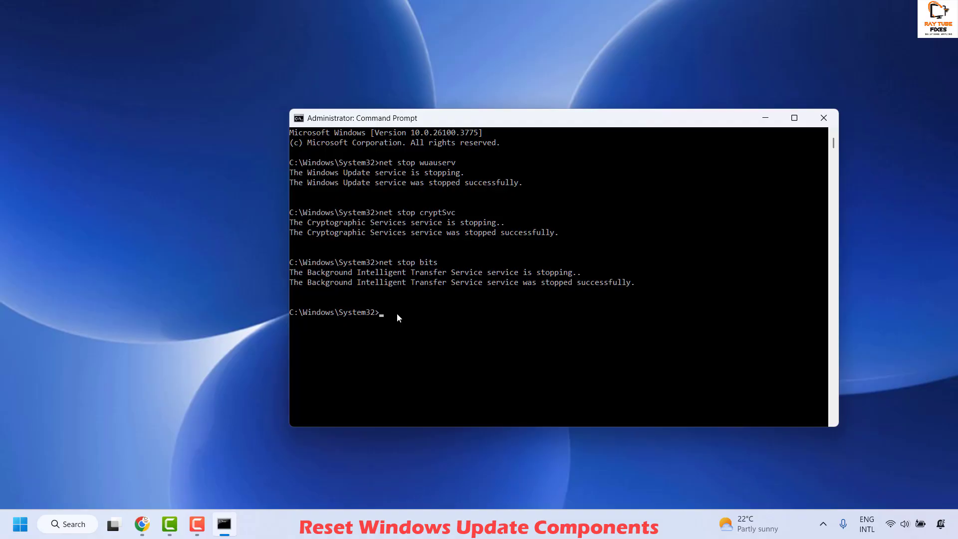
pyautogui.write('net stop msiserver')
pyautogui.press('Return')
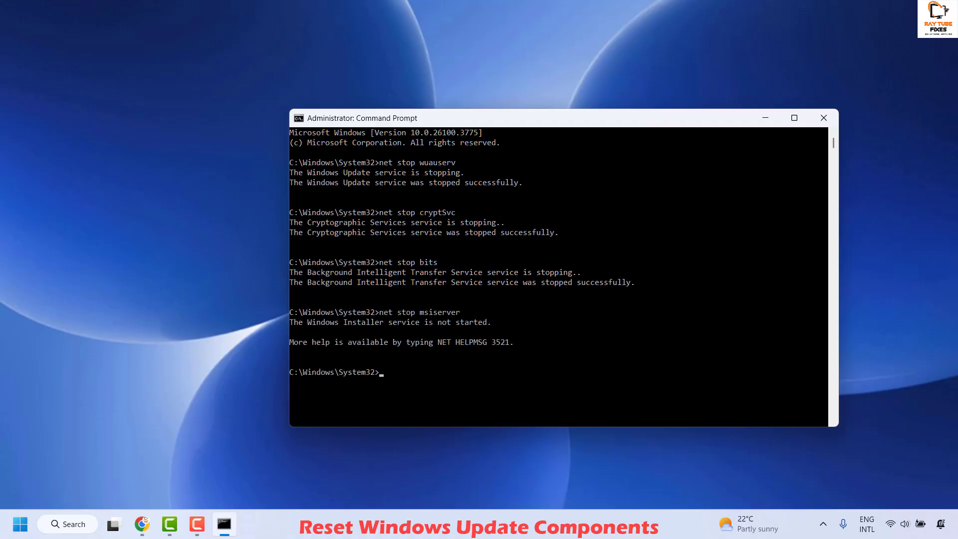
pyautogui.hotkey('alt', 'Tab')
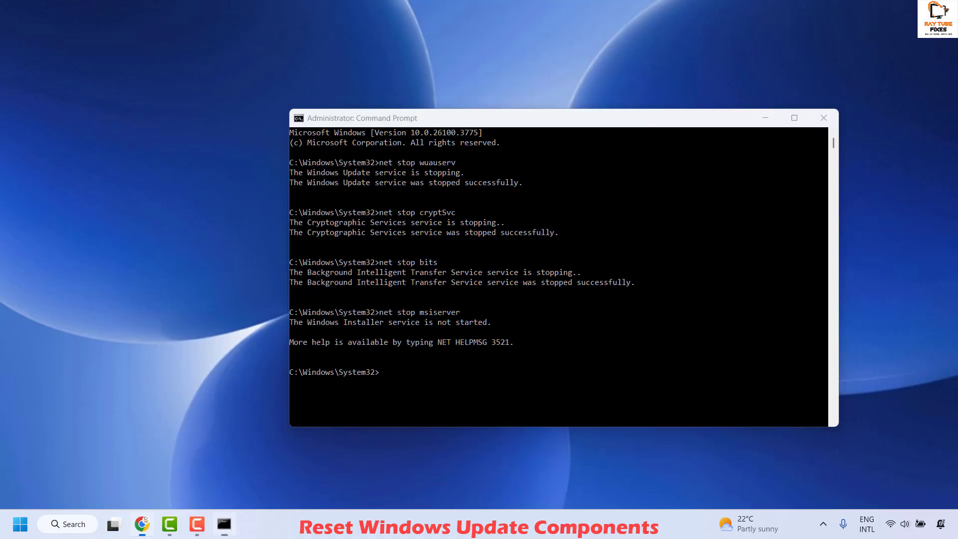
pyautogui.click(396, 373)
pyautogui.write('ren C:\\Windows\\SoftwareDistribution SoftwareDistribution.old')
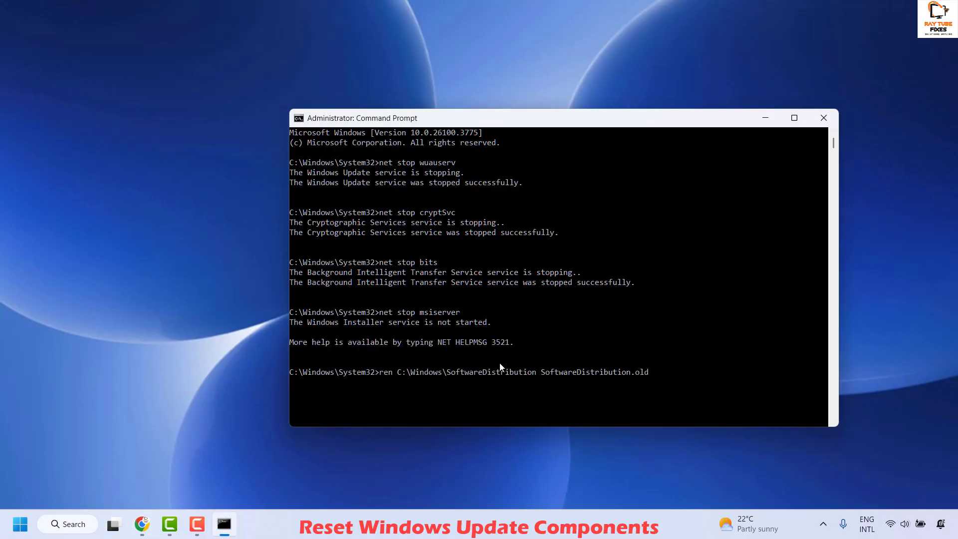
# Step: Run the SoftwareDistribution rename, which fails as a duplicate, then rename catroot2 to Catroot2.old
pyautogui.press('Return')
pyautogui.scroll(-3, 622, 368)
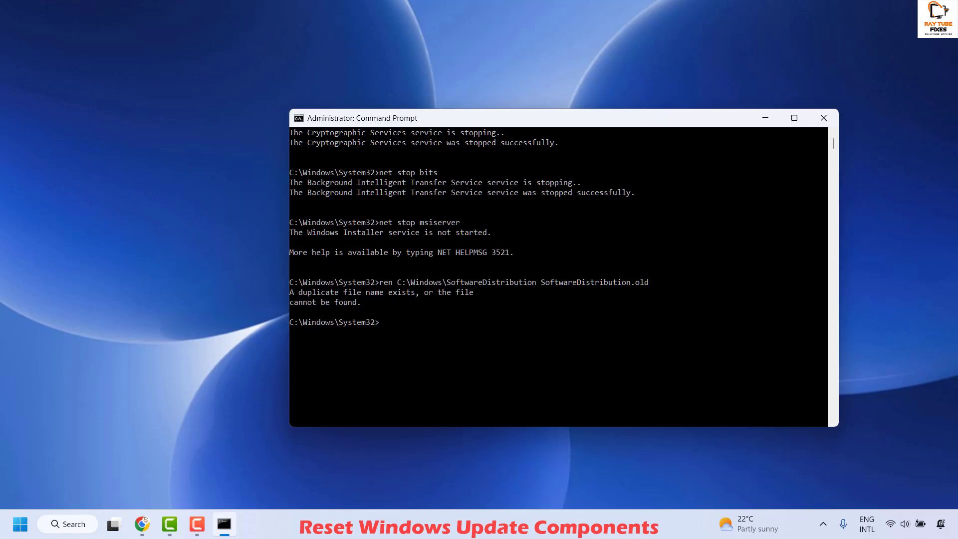
pyautogui.click(388, 322)
pyautogui.write('ren C:\\Windows\\System32\\catroot2 Catroot2.old')
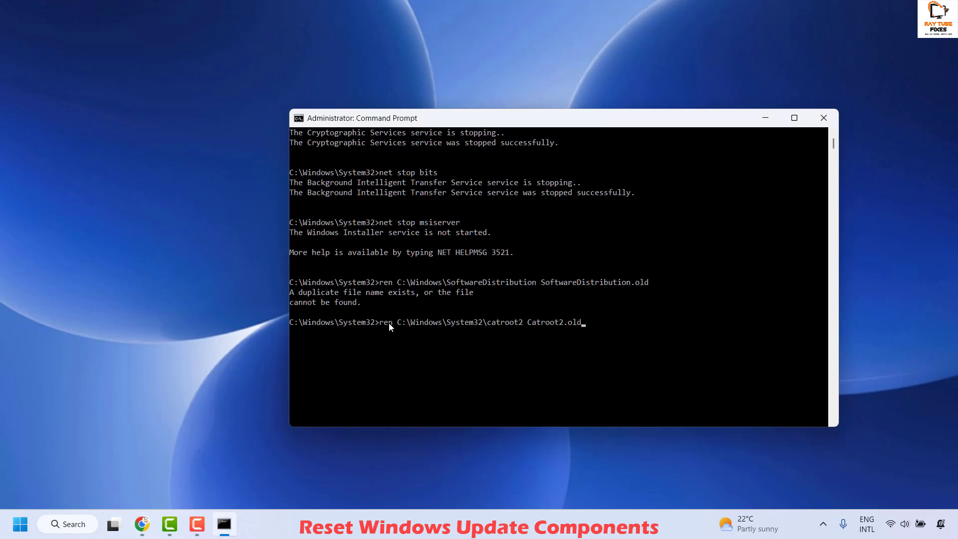
pyautogui.press('Return')
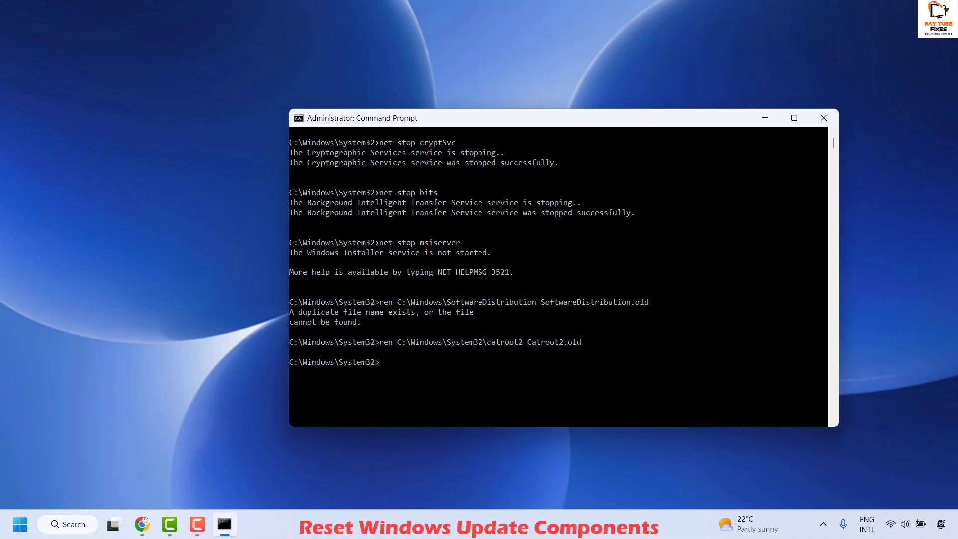
pyautogui.hotkey('alt', 'Tab')
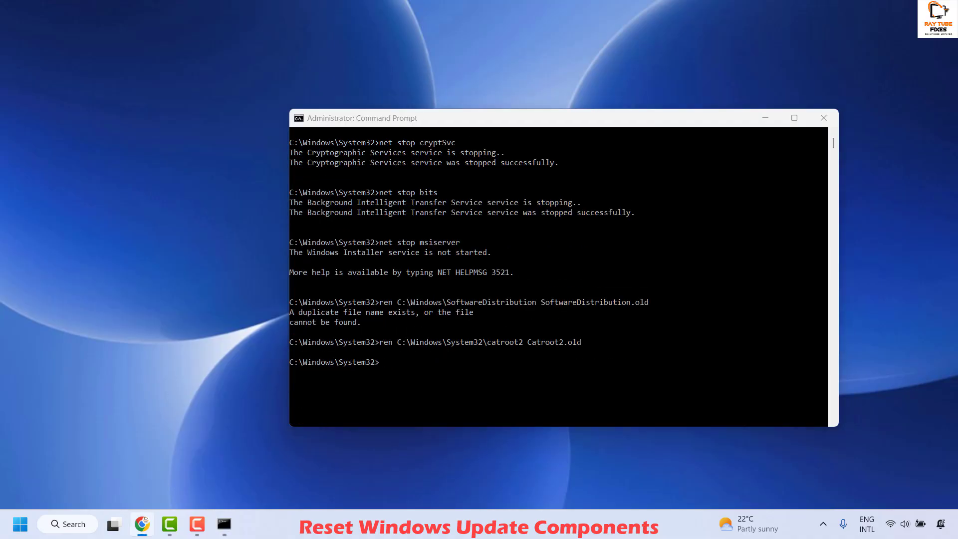
pyautogui.scroll(-2, 357, 351)
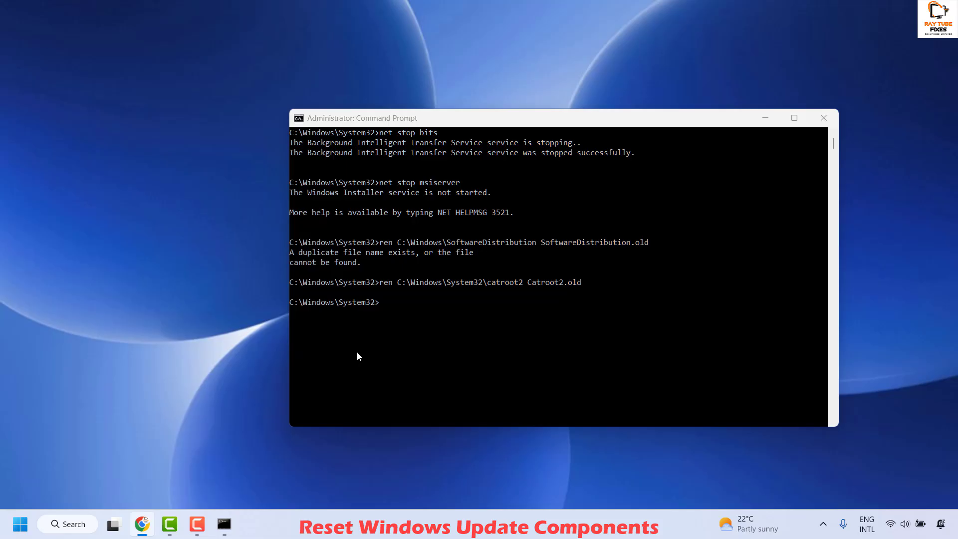
pyautogui.click(394, 304)
# Step: Paste the four net start commands to restart the update services, then close Command Prompt
pyautogui.rightClick(394, 305)
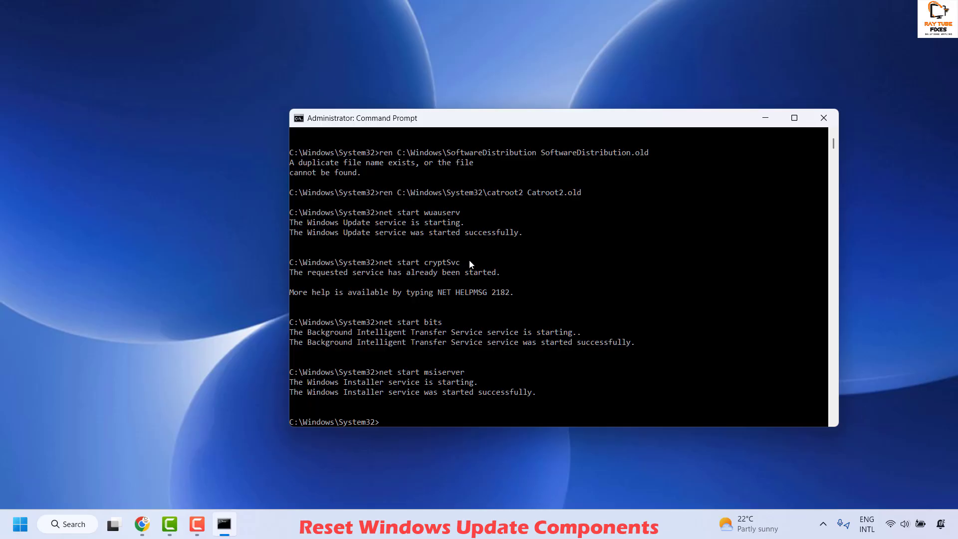
pyautogui.click(823, 118)
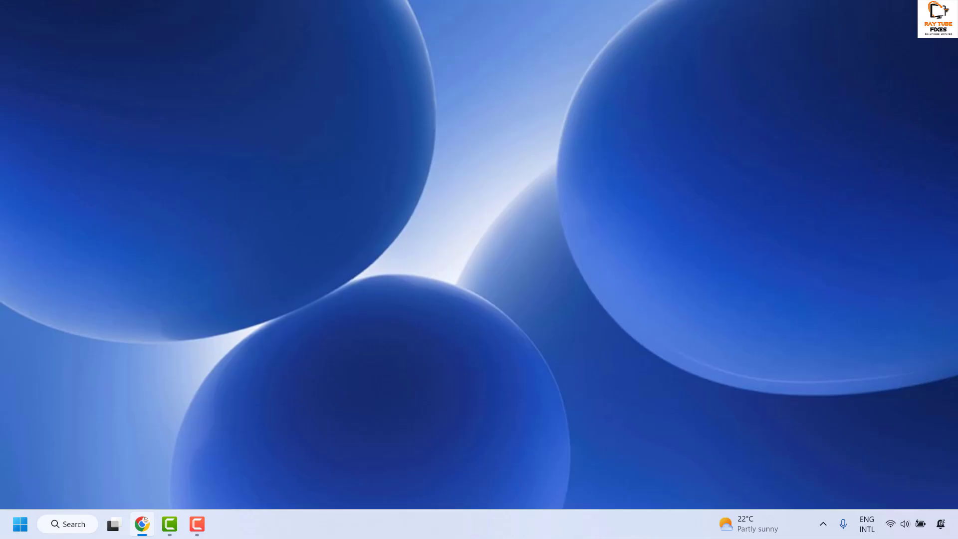
# Step: Open Settings from the Start quick-link menu and browse System > Troubleshoot > Other troubleshooters
pyautogui.rightClick(15, 531)
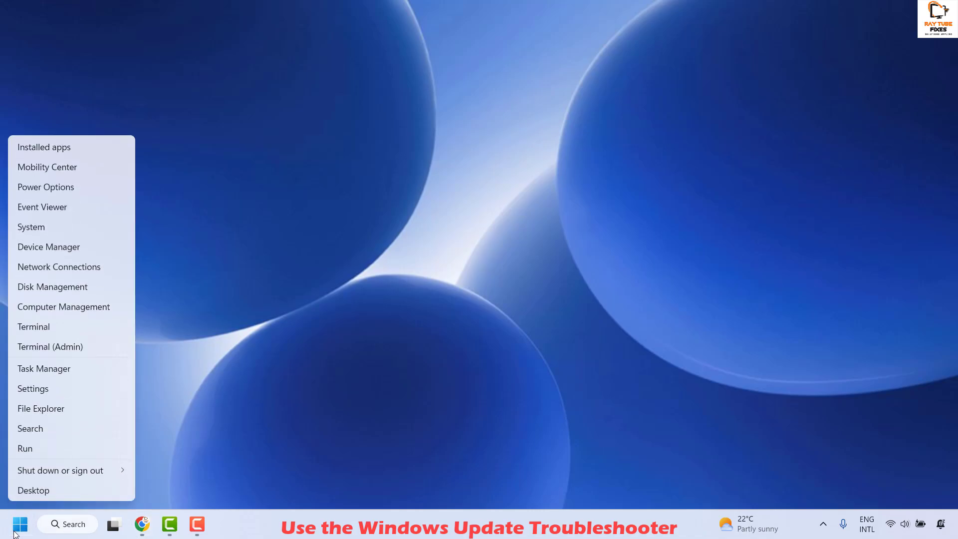
pyautogui.click(64, 386)
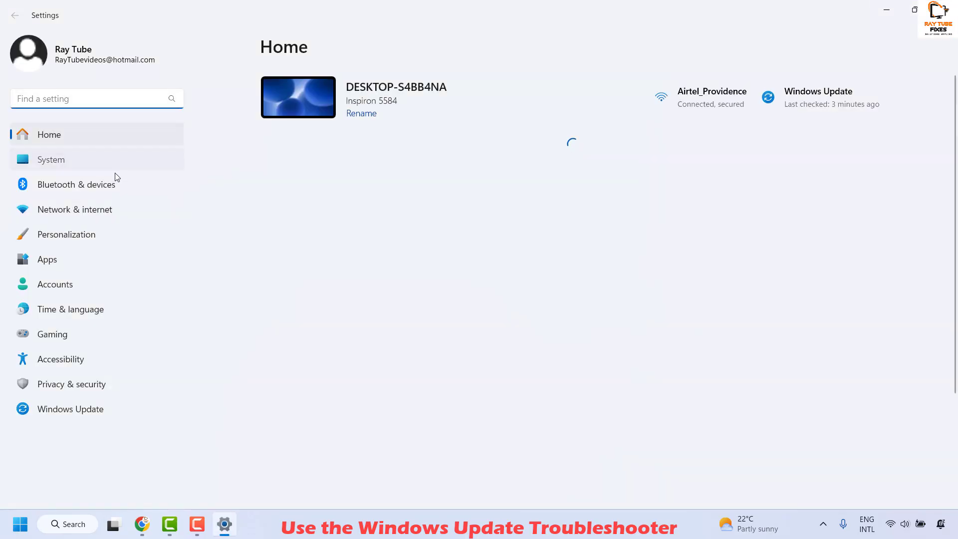
pyautogui.scroll(-3, 402, 317)
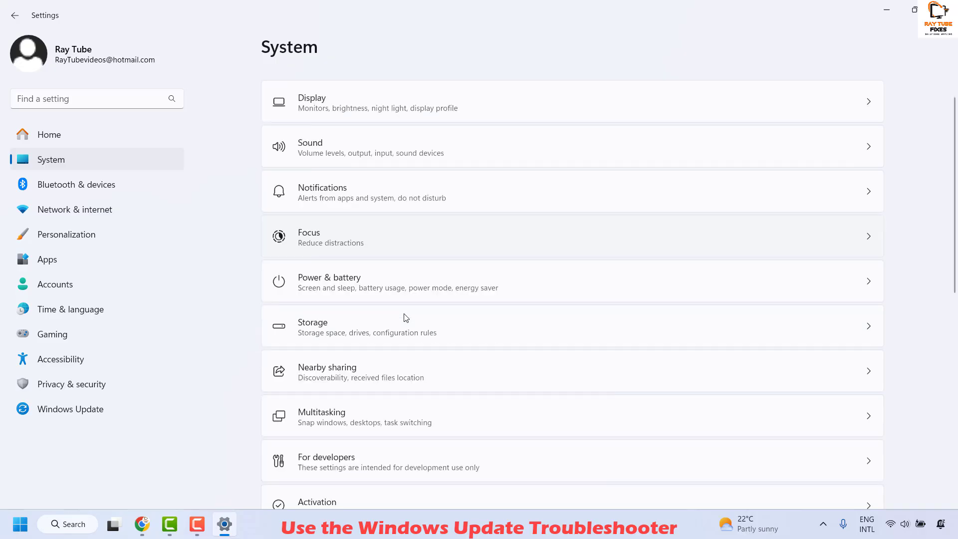
pyautogui.scroll(-2, 406, 318)
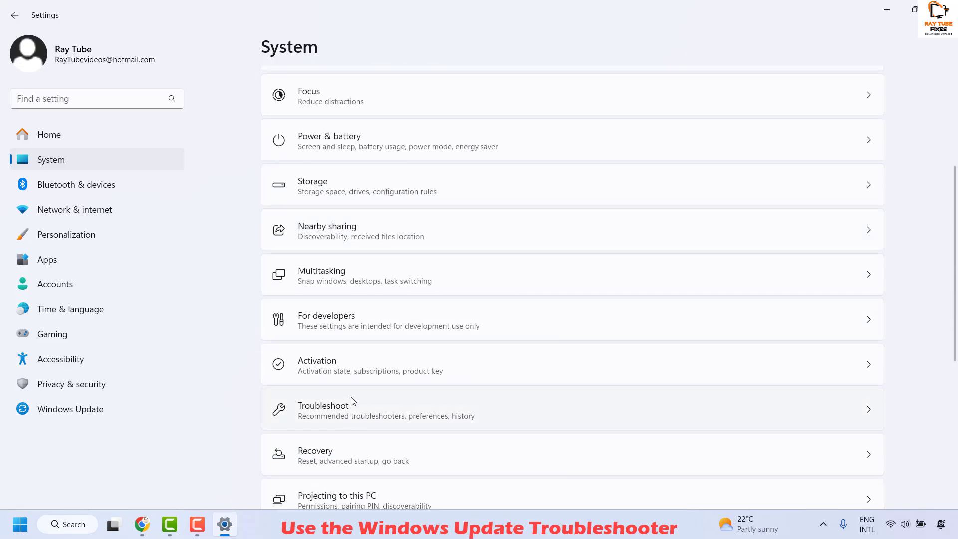
pyautogui.click(379, 408)
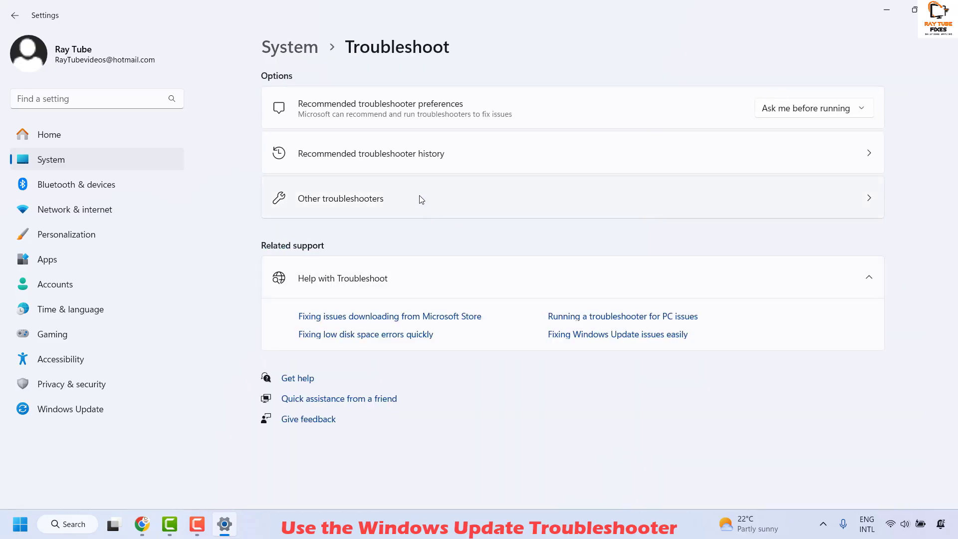
pyautogui.click(421, 197)
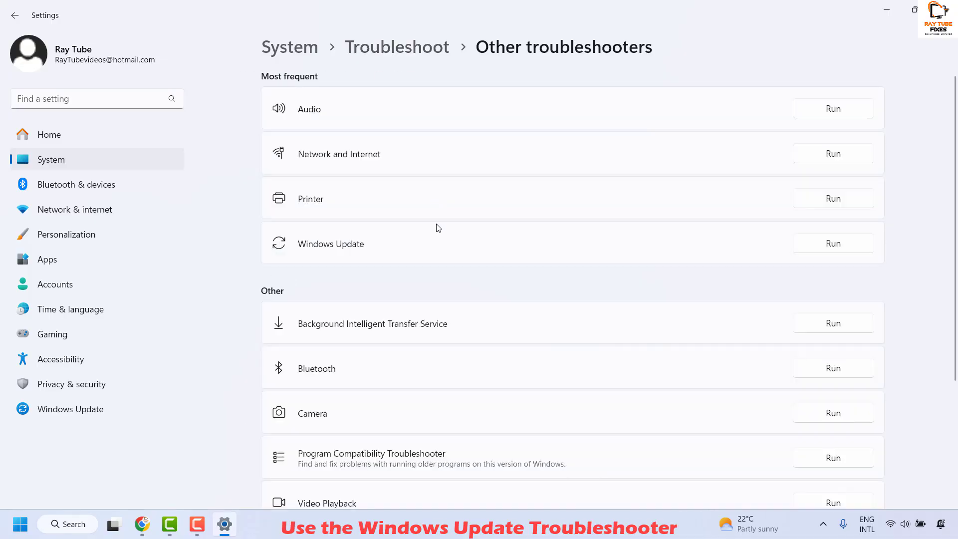
pyautogui.scroll(-1, 308, 207)
pyautogui.scroll(1, 310, 196)
pyautogui.scroll(-3, 428, 355)
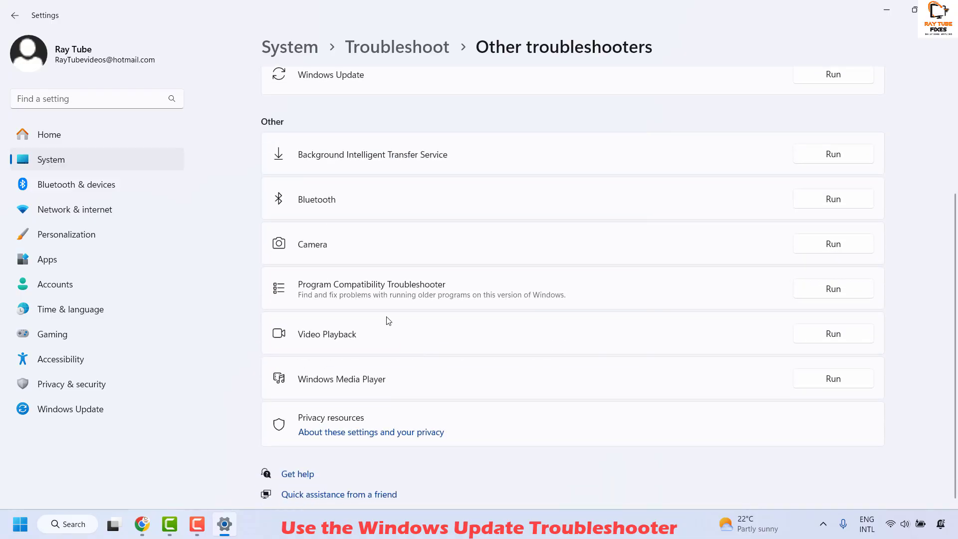
pyautogui.scroll(2, 370, 335)
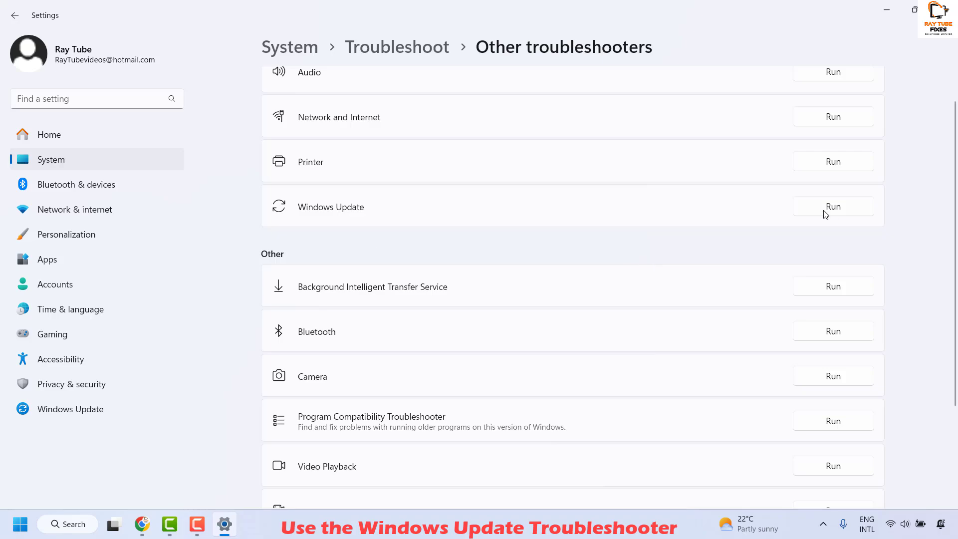
# Step: Run the Windows Update troubleshooter, then close its loading window
pyautogui.click(807, 205)
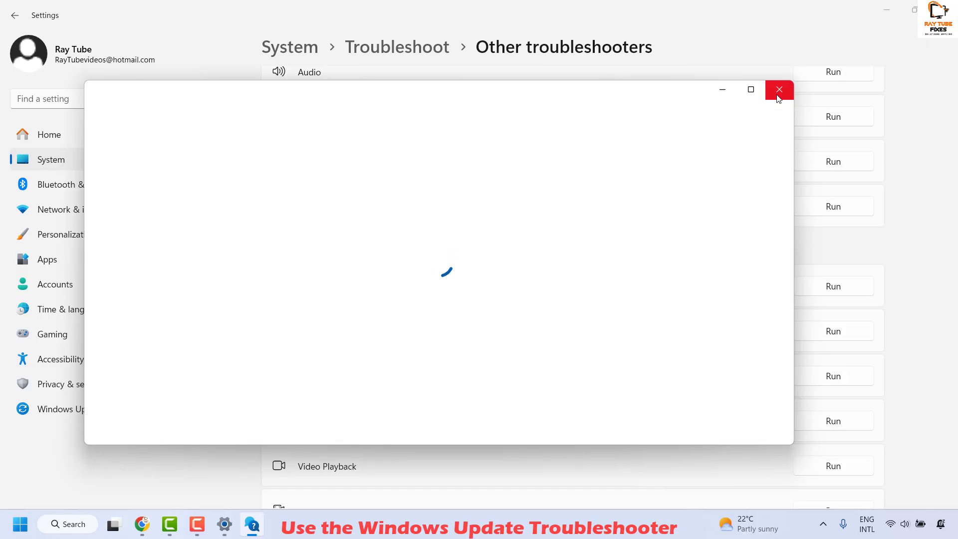
pyautogui.click(778, 91)
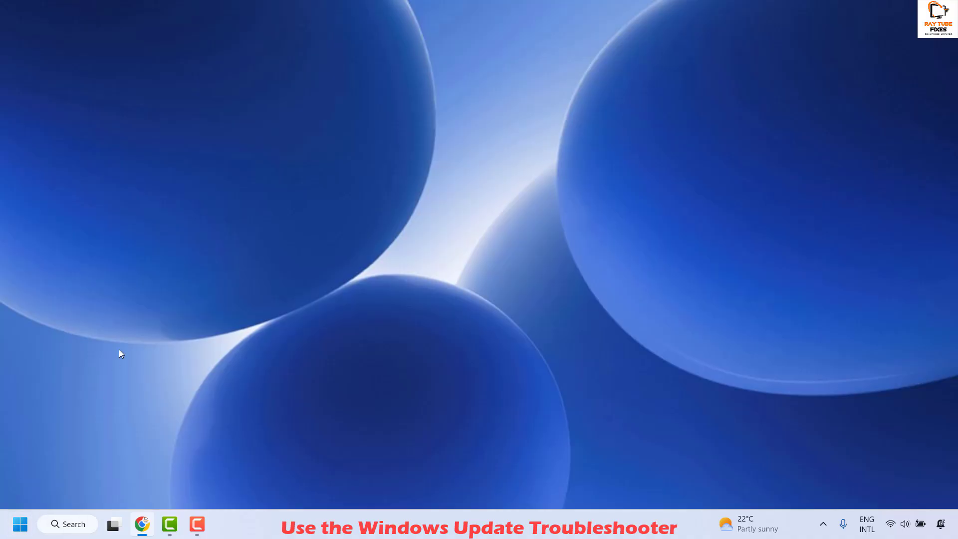
# Step: Open Settings, run Check for updates on the Windows Update page, then close Settings
pyautogui.rightClick(20, 524)
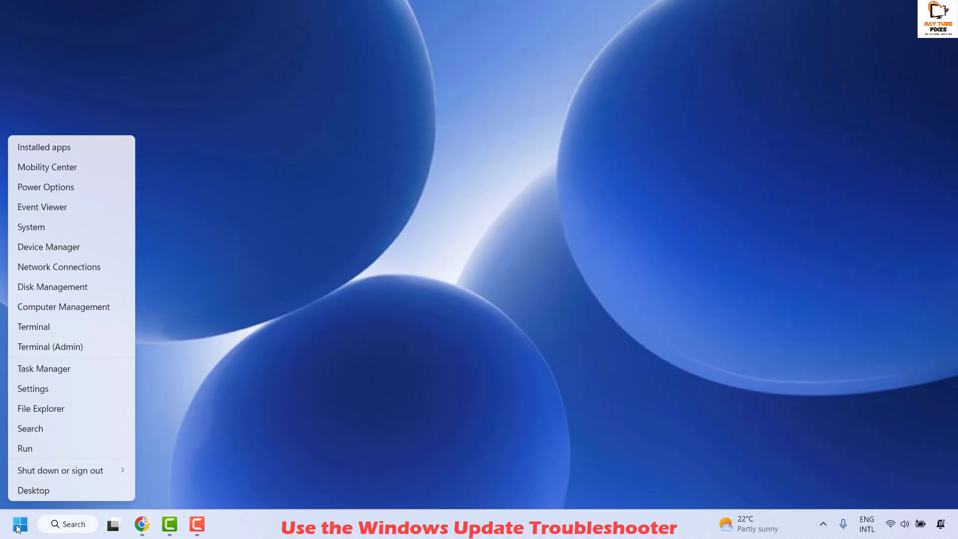
pyautogui.click(59, 389)
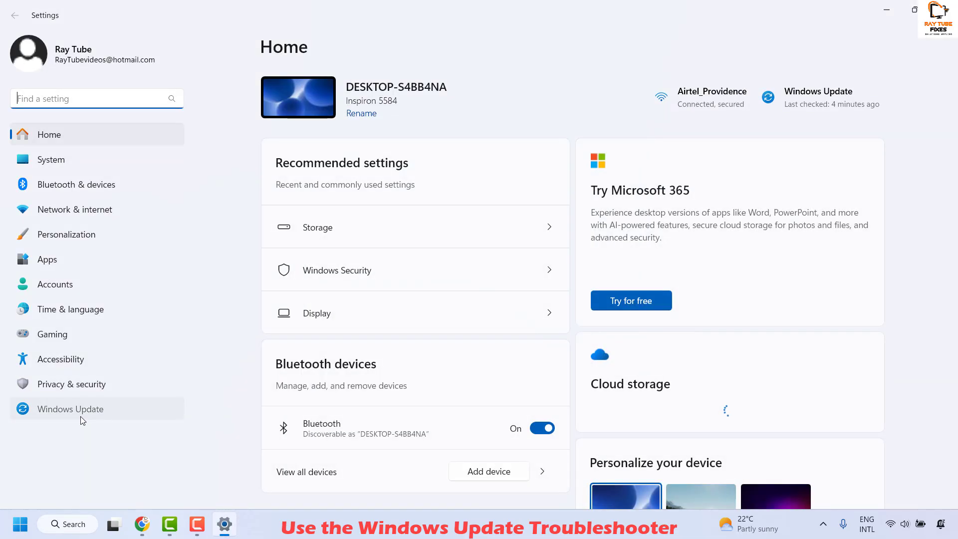
pyautogui.click(83, 418)
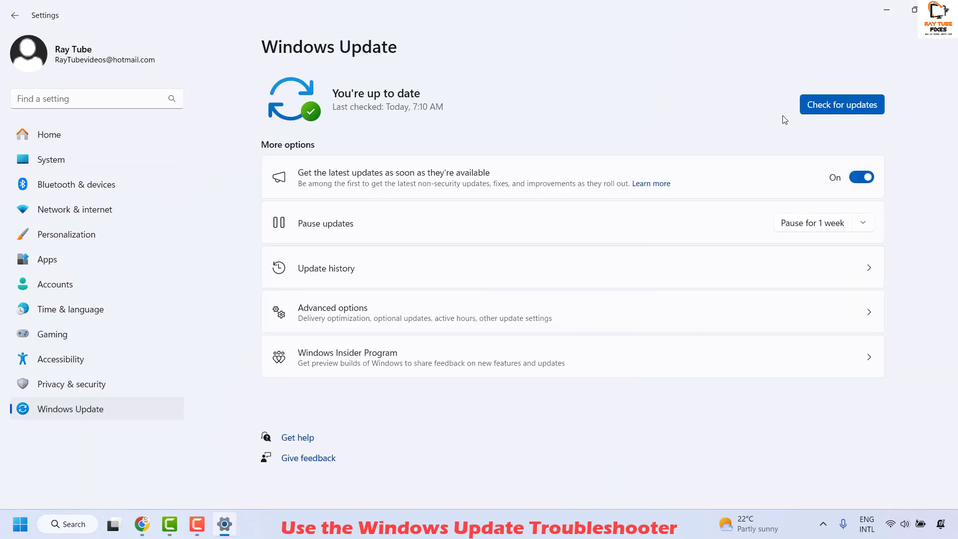
pyautogui.click(838, 104)
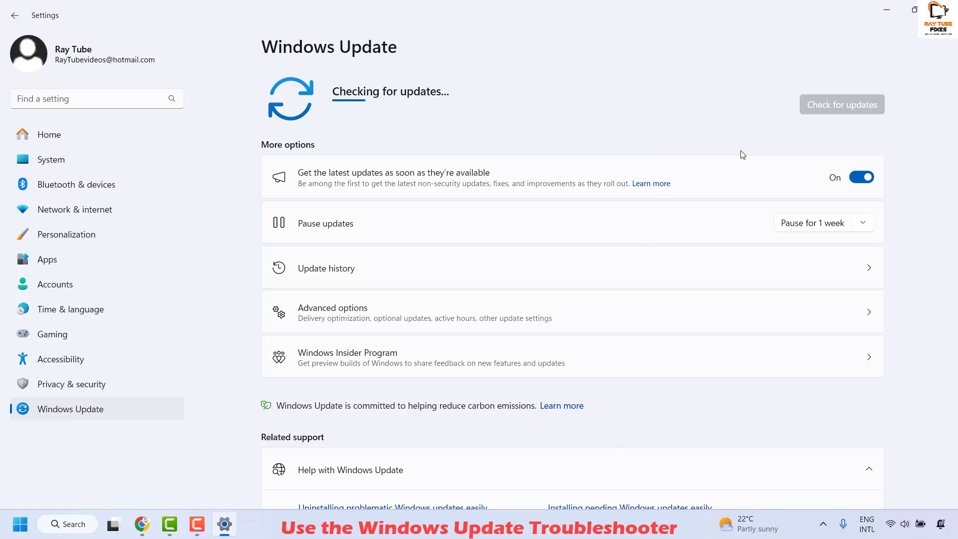
pyautogui.click(943, 8)
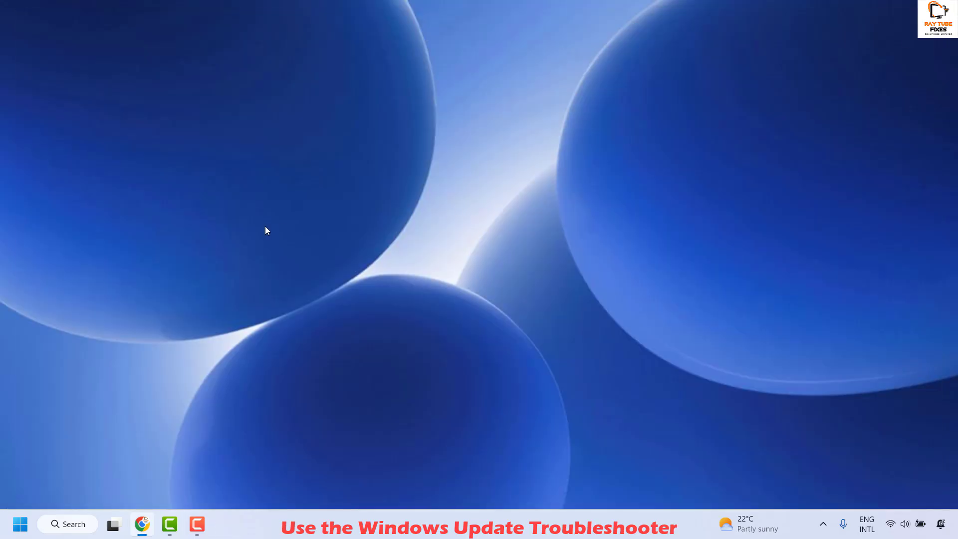